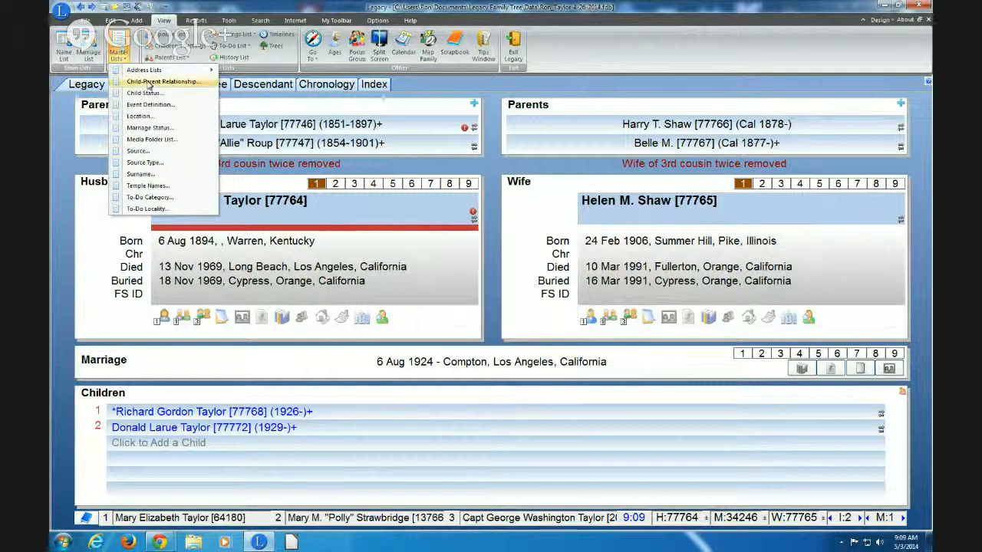
Open the Master Location List full-screen and bring up its sort-order settings
{"action": "left_click", "coordinate": [140, 119]}
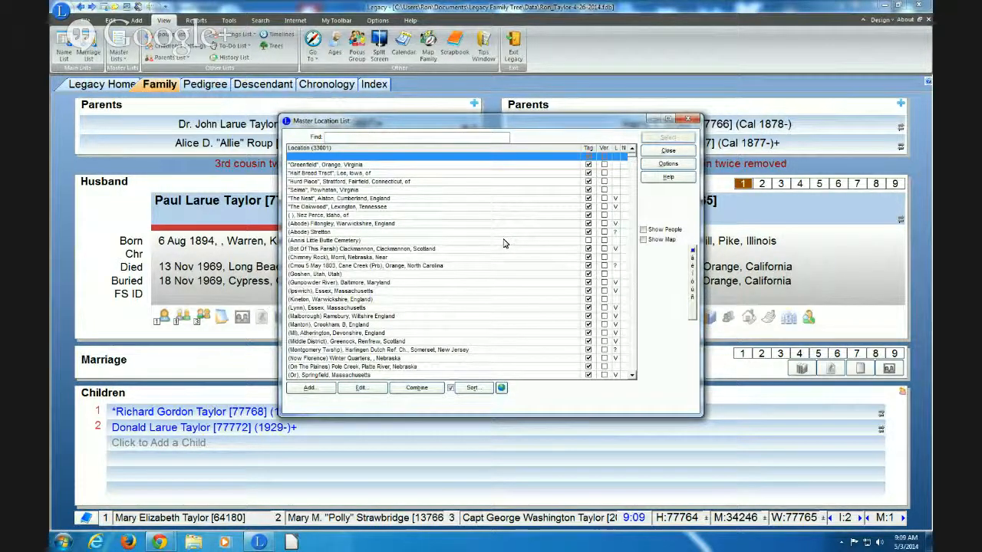
{"action": "left_click", "coordinate": [667, 119]}
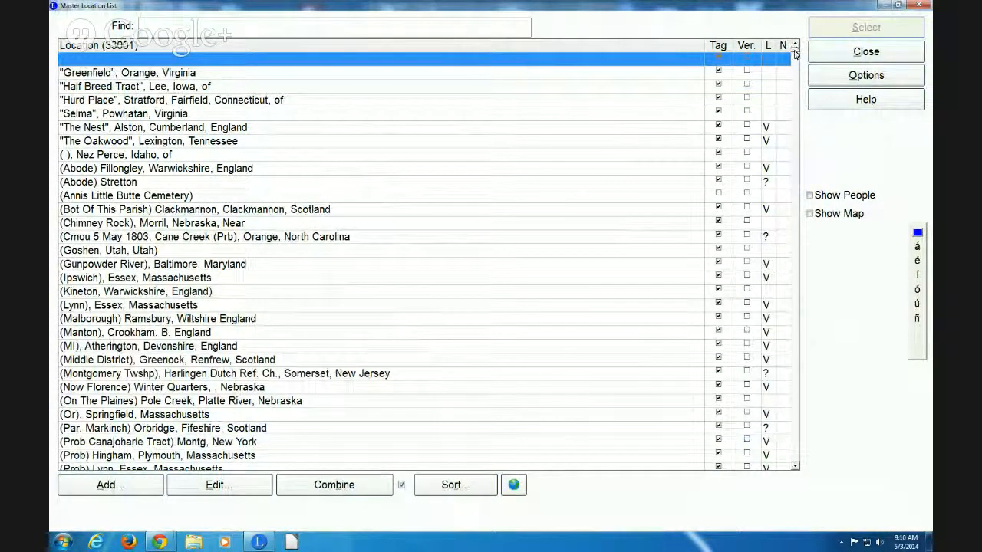
{"action": "left_click_drag", "start_coordinate": [790, 276], "coordinate": [787, 214]}
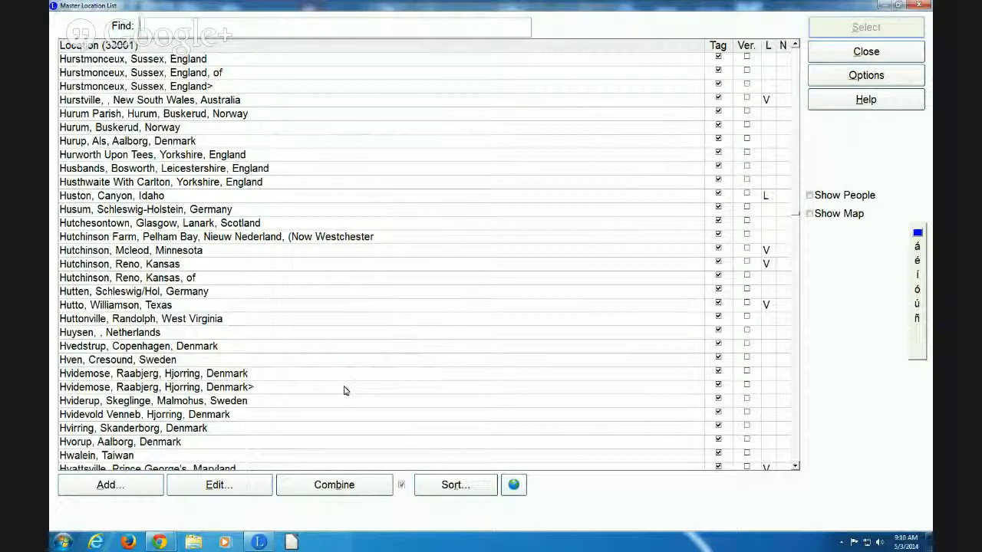
{"action": "left_click", "coordinate": [455, 485]}
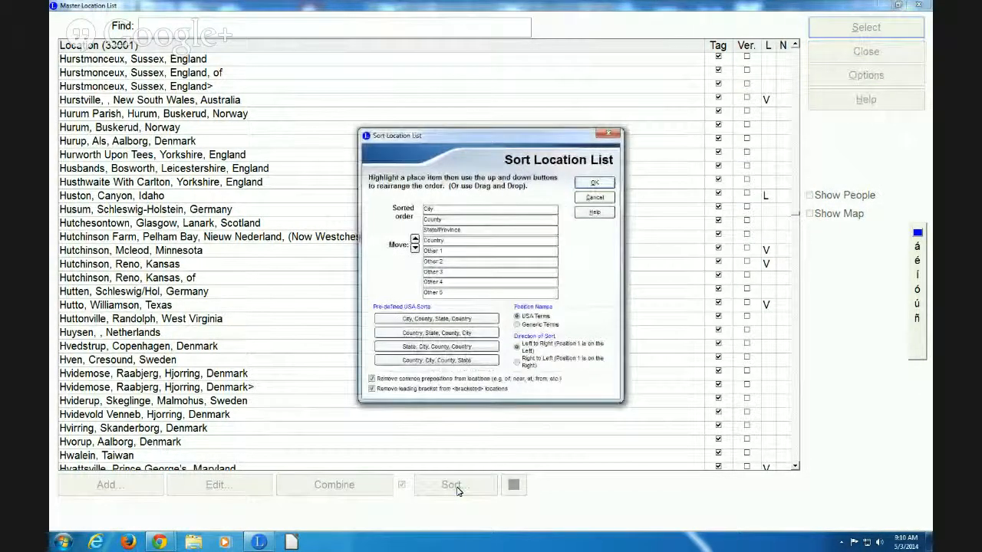
Sort locations by State/Province, then County, City, and Country
{"action": "left_click", "coordinate": [434, 351]}
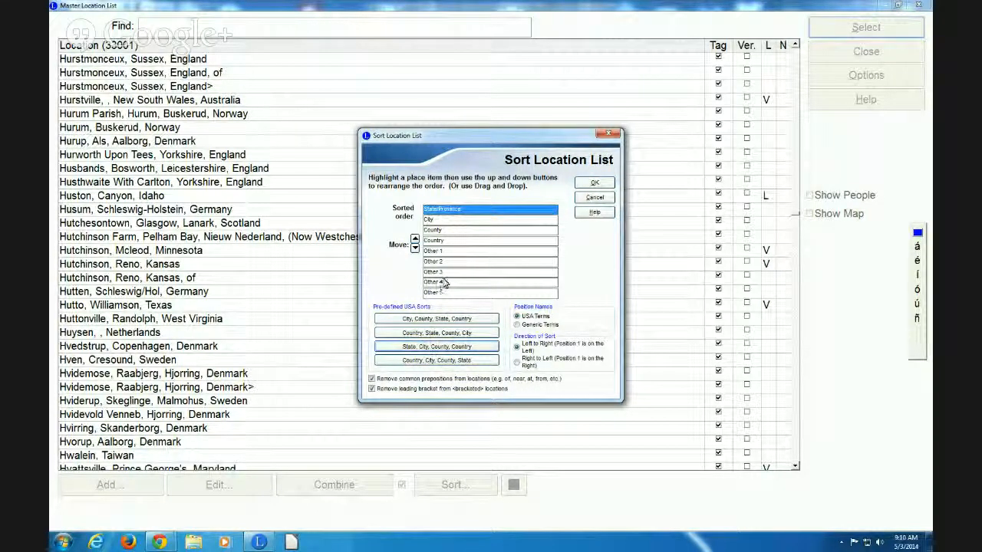
{"action": "left_click", "coordinate": [442, 230]}
{"action": "left_click", "coordinate": [415, 239]}
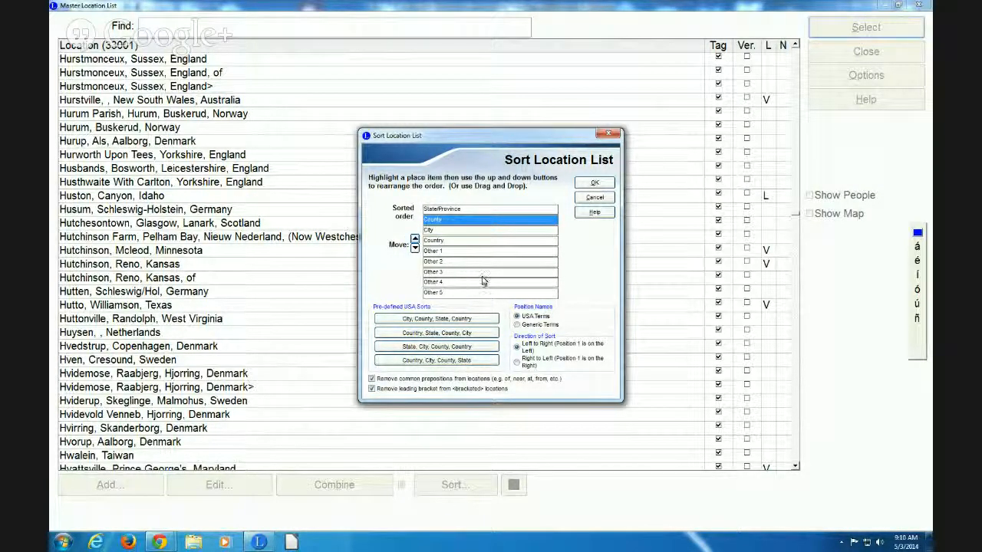
{"action": "left_click", "coordinate": [598, 183]}
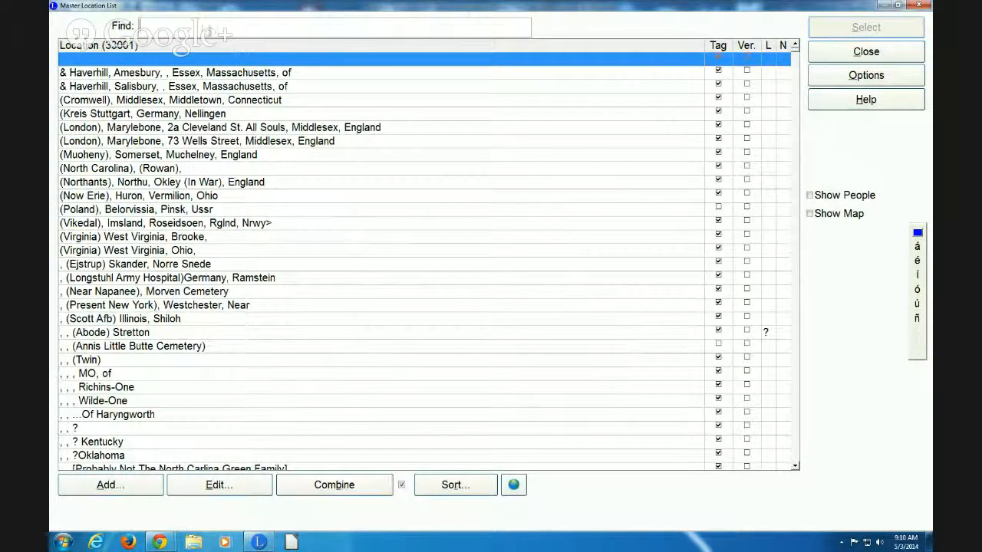
Find 'Tennessee, Stewart' in the location list and scroll down to the last Stewart entry, Wynn
{"action": "type", "text": "Tennessee"}
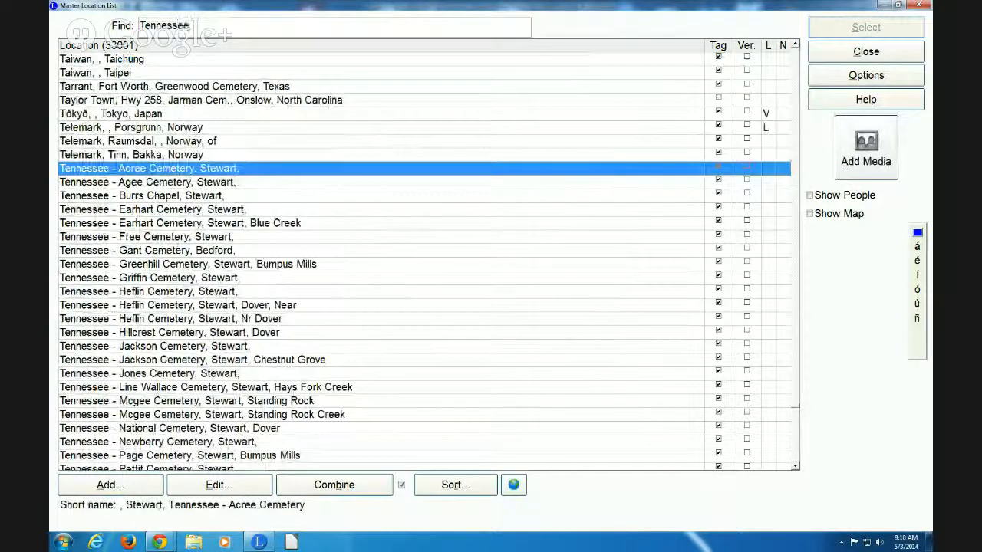
{"action": "type", "text": ", Stewart"}
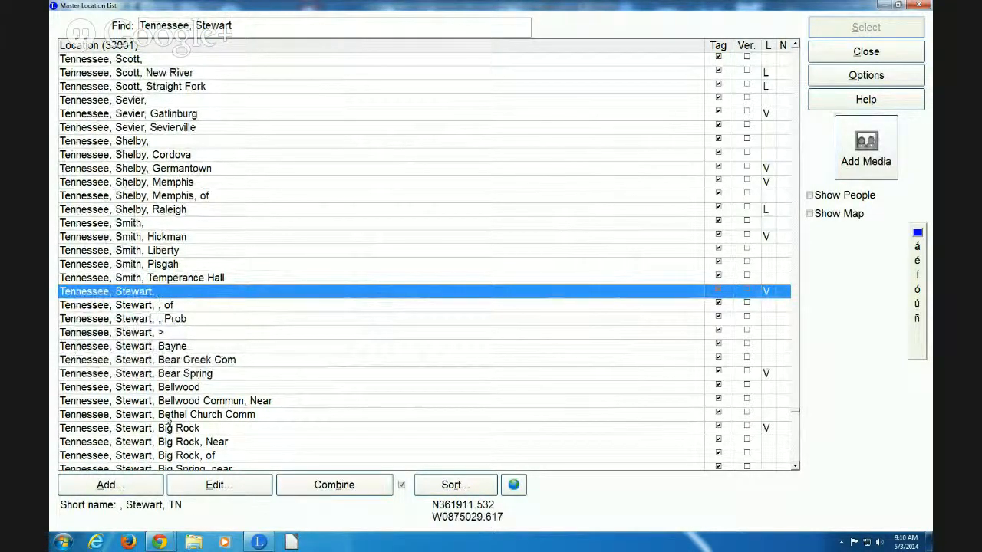
{"action": "scroll", "coordinate": [795, 466], "scroll_direction": "down", "scroll_amount": 4}
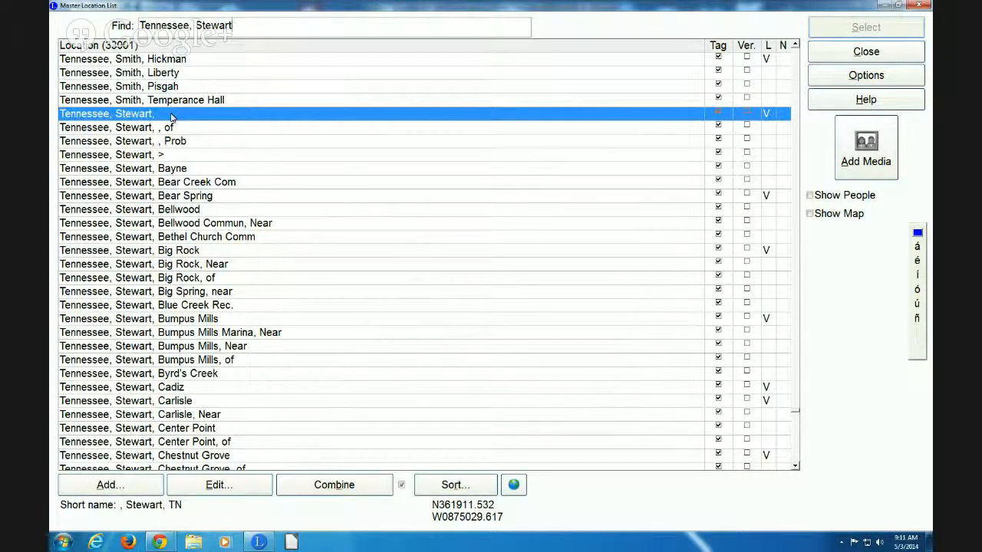
{"action": "left_click", "coordinate": [795, 465]}
{"action": "left_click_drag", "start_coordinate": [796, 466], "coordinate": [796, 466]}
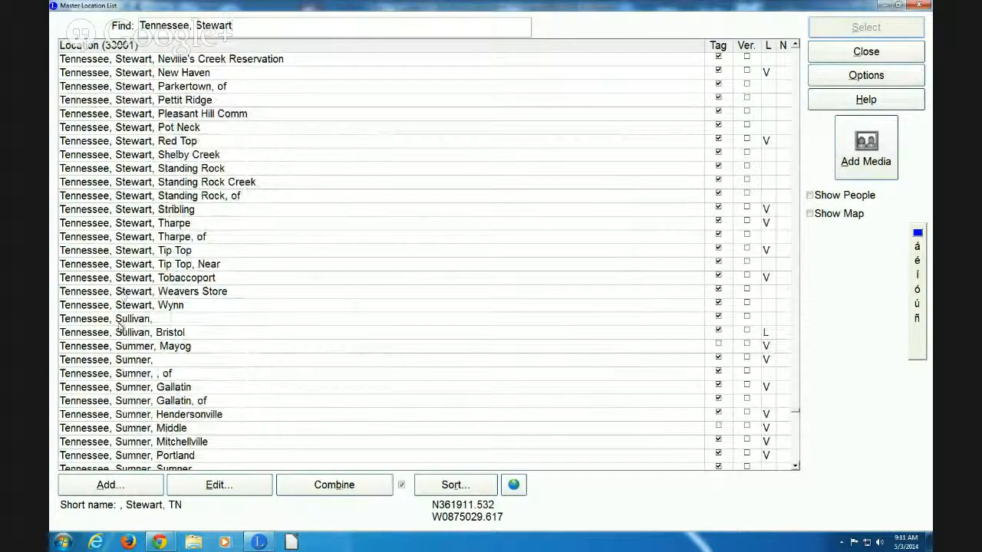
Select every Tennessee, Stewart location through Wynn and open the list's Options
{"action": "left_click", "coordinate": [125, 305], "text": "shift"}
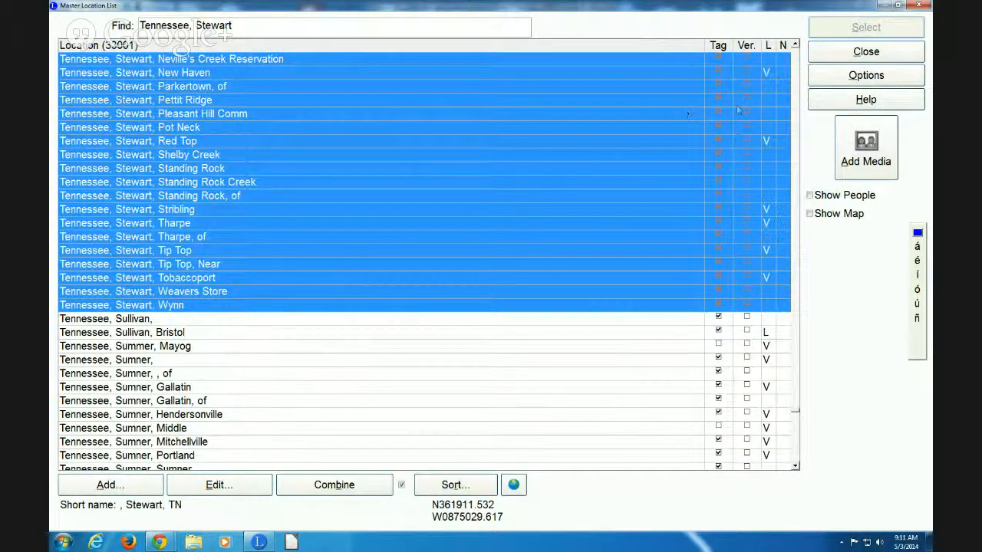
{"action": "left_click", "coordinate": [839, 81]}
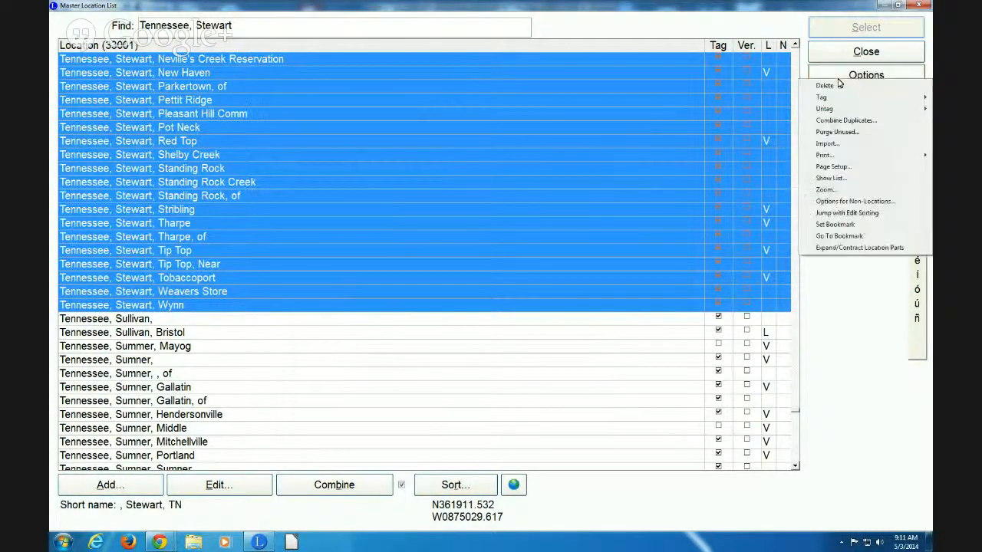
Show all individuals who use the selected Stewart County locations
{"action": "left_click", "coordinate": [830, 178]}
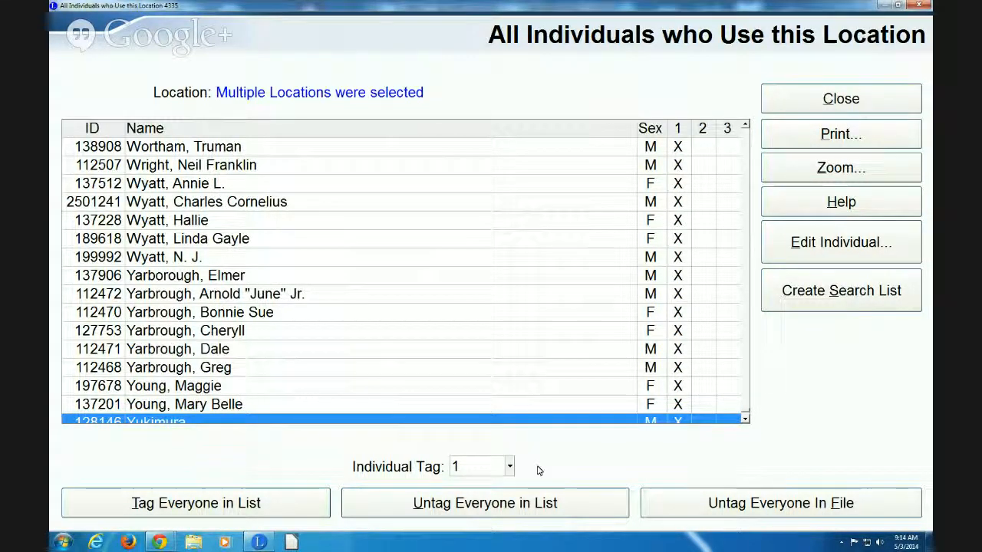
Untag everyone in the file, then tag everyone in this list with Individual Tag 1
{"action": "left_click", "coordinate": [719, 505]}
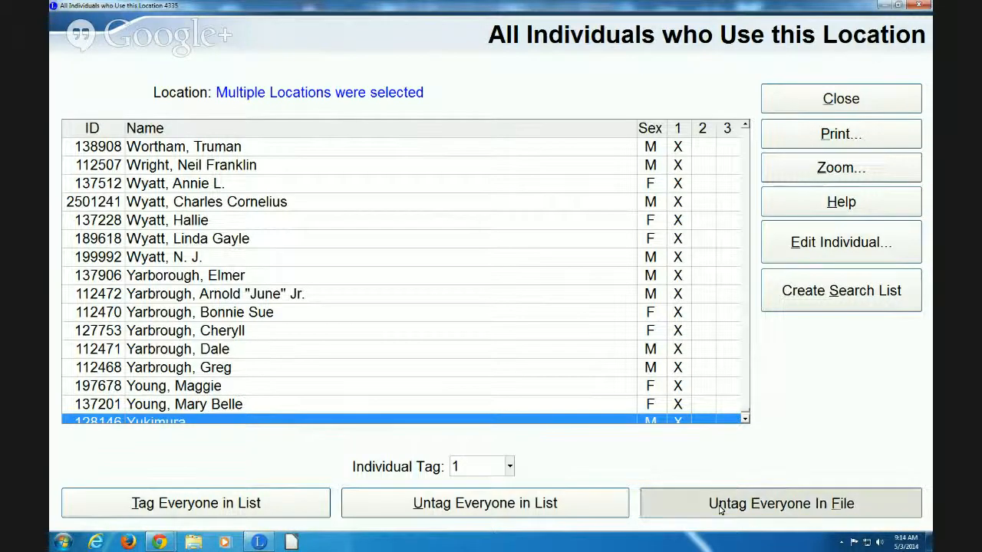
{"action": "left_click", "coordinate": [468, 296]}
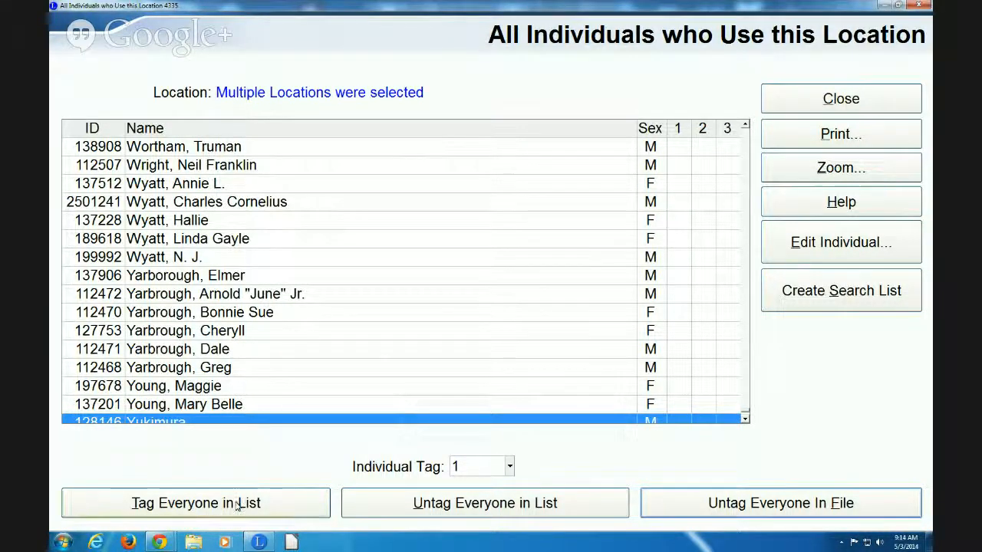
{"action": "left_click", "coordinate": [197, 504]}
{"action": "left_click", "coordinate": [197, 504]}
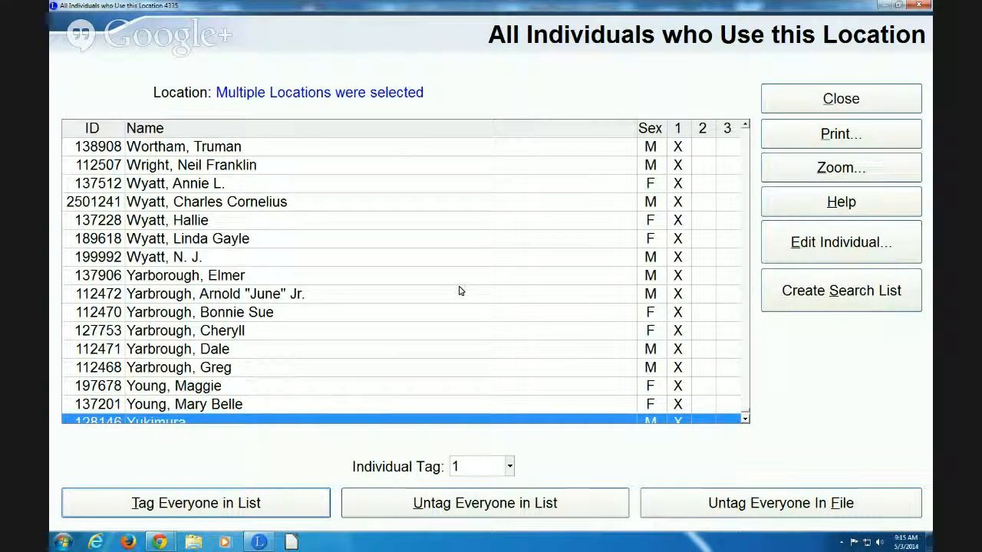
Close the individuals list and the Master Location List
{"action": "left_click", "coordinate": [805, 105]}
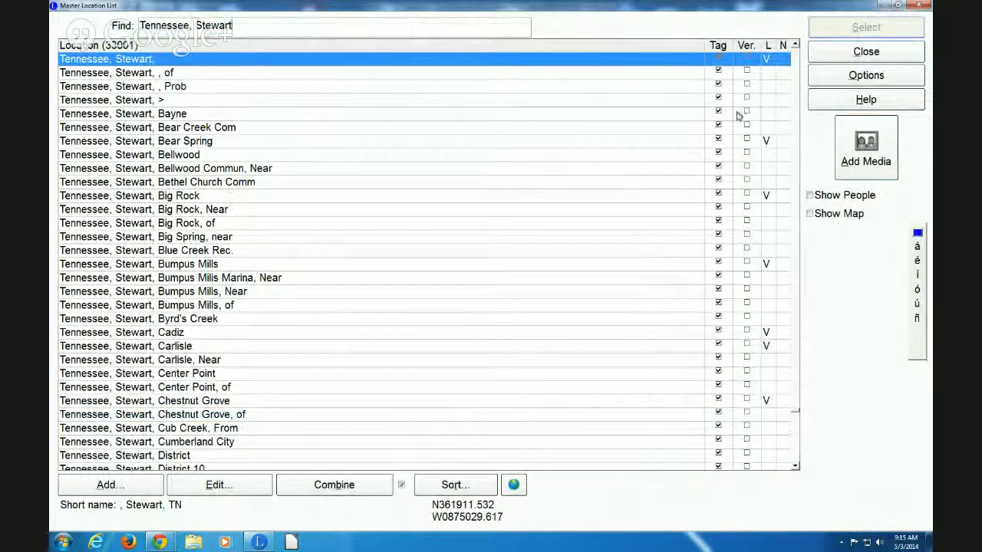
{"action": "left_click", "coordinate": [848, 57]}
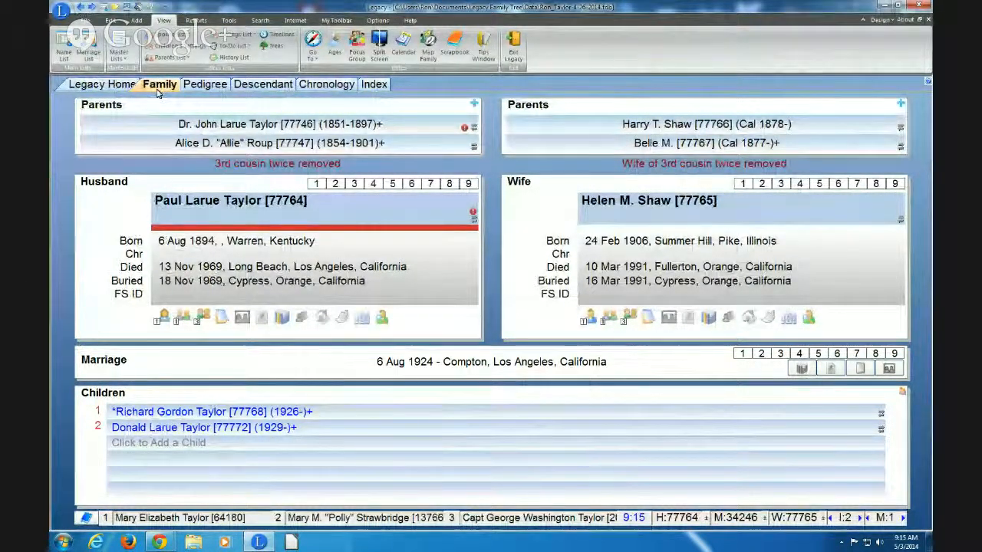
Switch the active individual tag from I:2 to Individual Tag 1
{"action": "left_click", "coordinate": [845, 519]}
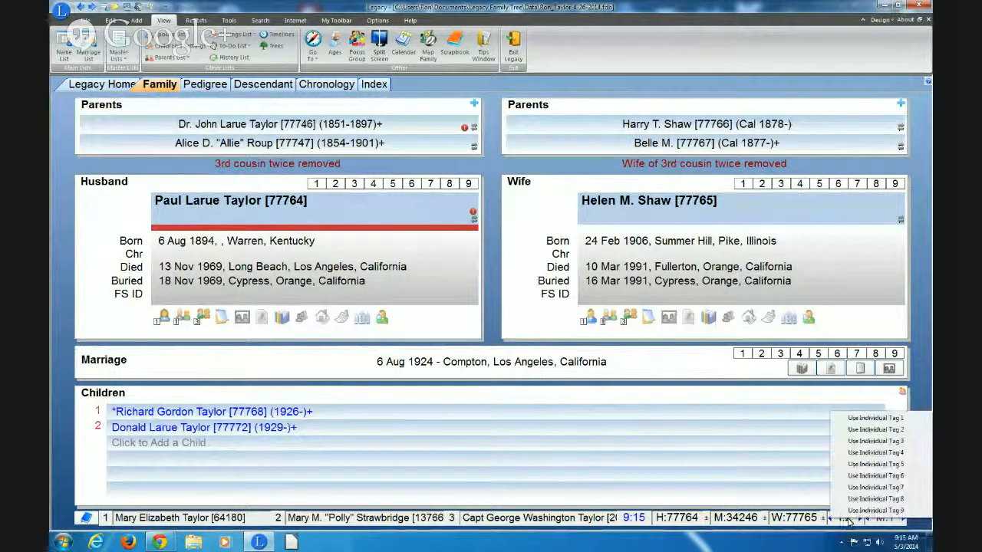
{"action": "left_click", "coordinate": [865, 421]}
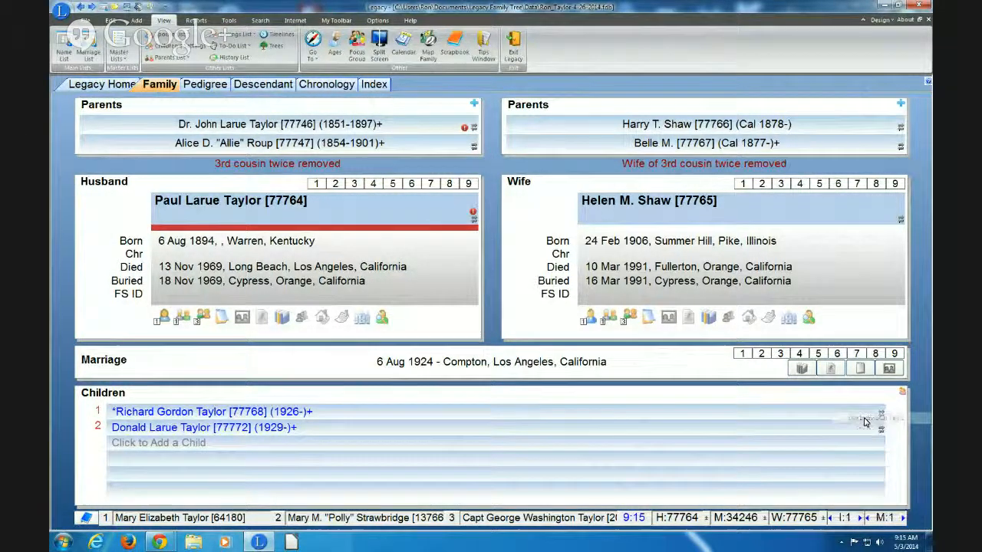
Dismiss the end-of-list notice and step through tag 1 people to the 1871 Stewart couple
{"action": "left_click", "coordinate": [861, 519]}
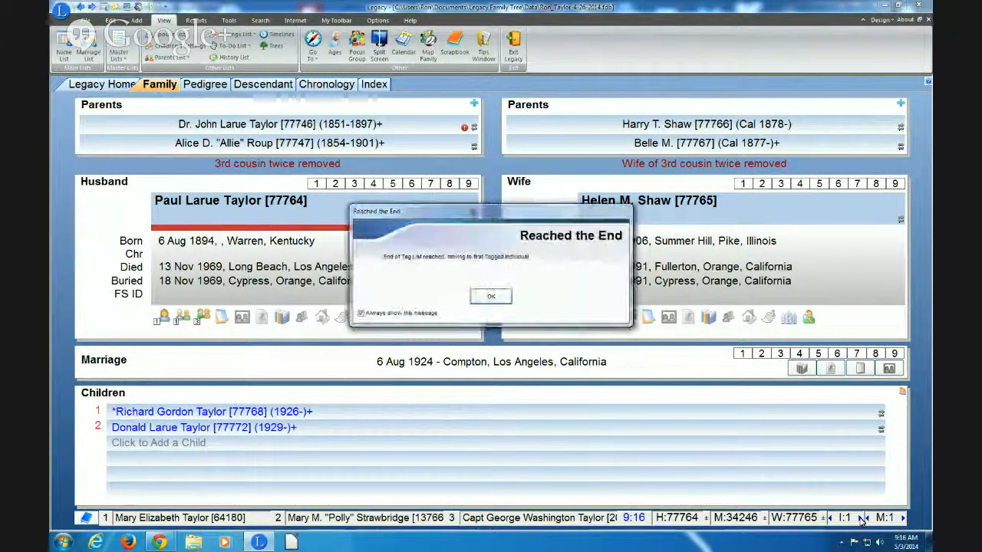
{"action": "left_click", "coordinate": [491, 298]}
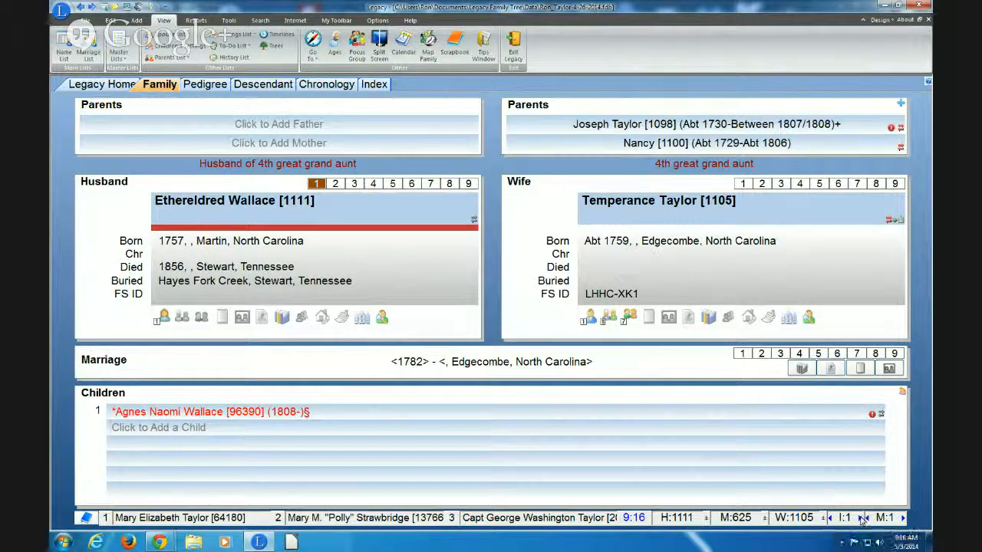
{"action": "left_click", "coordinate": [860, 519]}
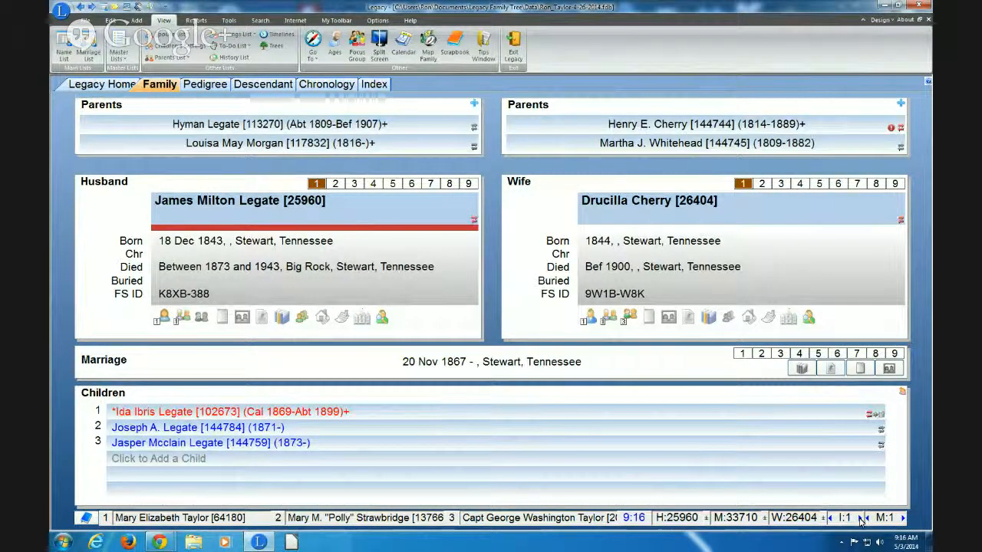
{"action": "left_click", "coordinate": [861, 519]}
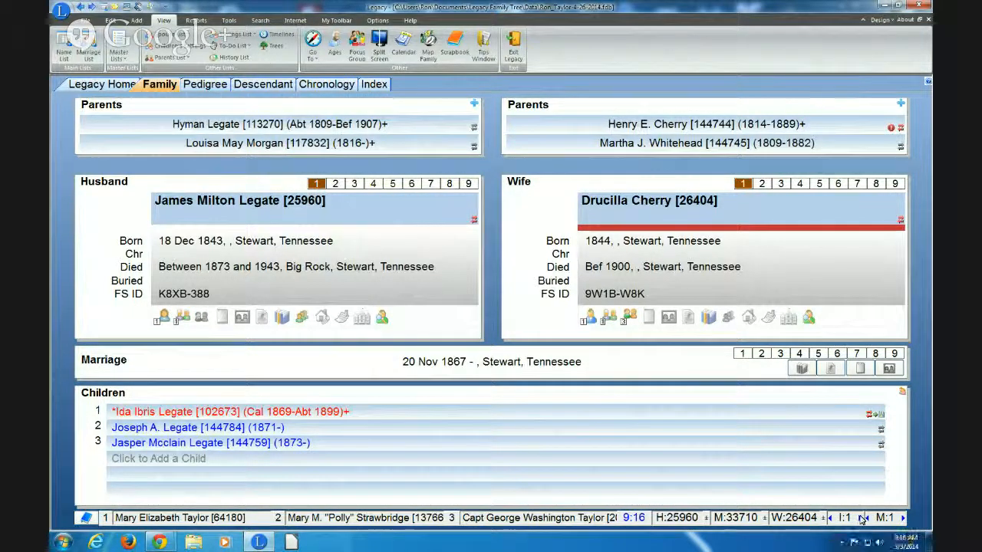
{"action": "left_click", "coordinate": [861, 519]}
{"action": "left_click", "coordinate": [860, 519]}
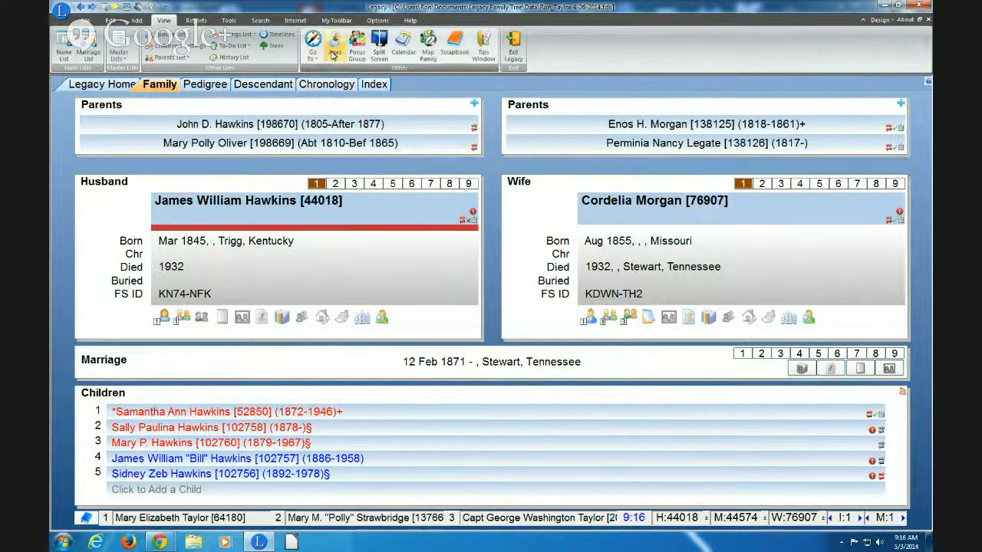
In Detailed Search, combine Tag 1 Tagged with Living equal to YES and create the 1298-person list
{"action": "left_click", "coordinate": [260, 21]}
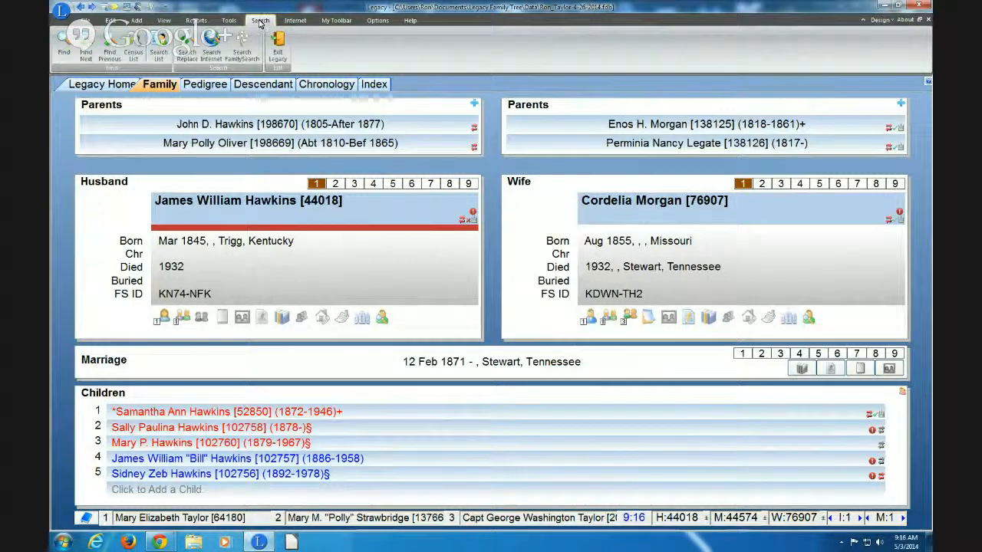
{"action": "left_click", "coordinate": [65, 49]}
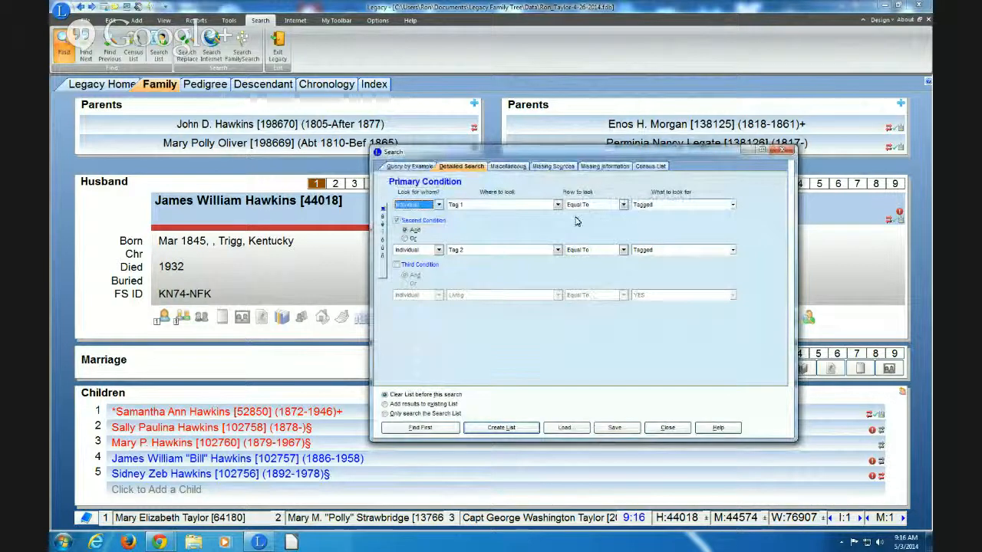
{"action": "left_click", "coordinate": [475, 250]}
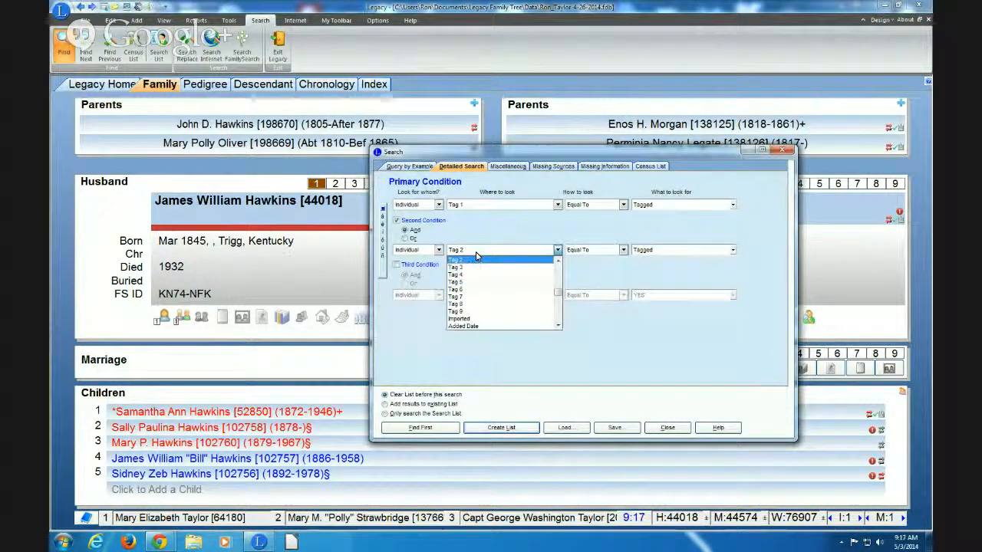
{"action": "key", "text": "l"}
{"action": "key", "text": "l"}
{"action": "key", "text": "l"}
{"action": "key", "text": "l"}
{"action": "key", "text": "l"}
{"action": "key", "text": "l"}
{"action": "key", "text": "l"}
{"action": "key", "text": "l"}
{"action": "key", "text": "l"}
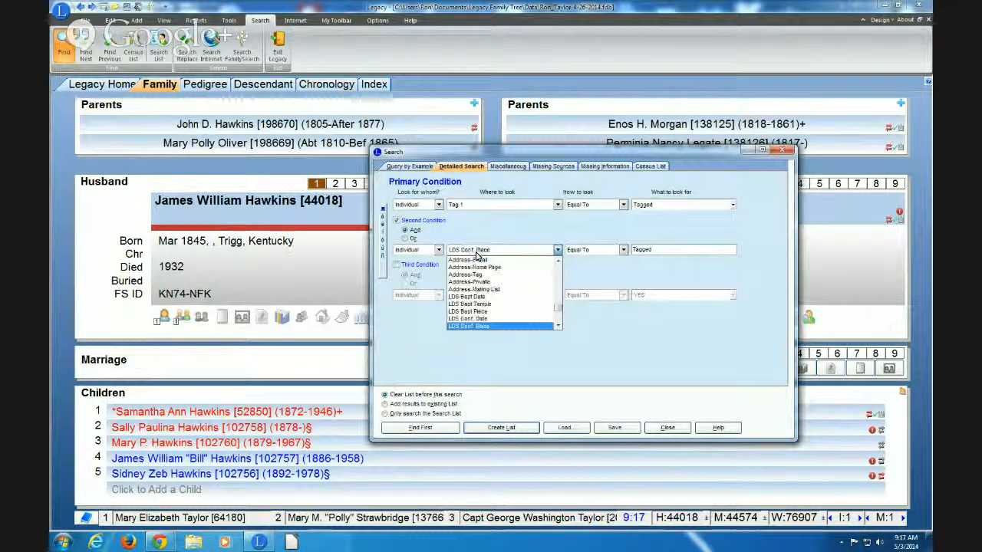
{"action": "key", "text": "l"}
{"action": "key", "text": "l"}
{"action": "key", "text": "l"}
{"action": "key", "text": "l"}
{"action": "key", "text": "l"}
{"action": "key", "text": "l"}
{"action": "key", "text": "l"}
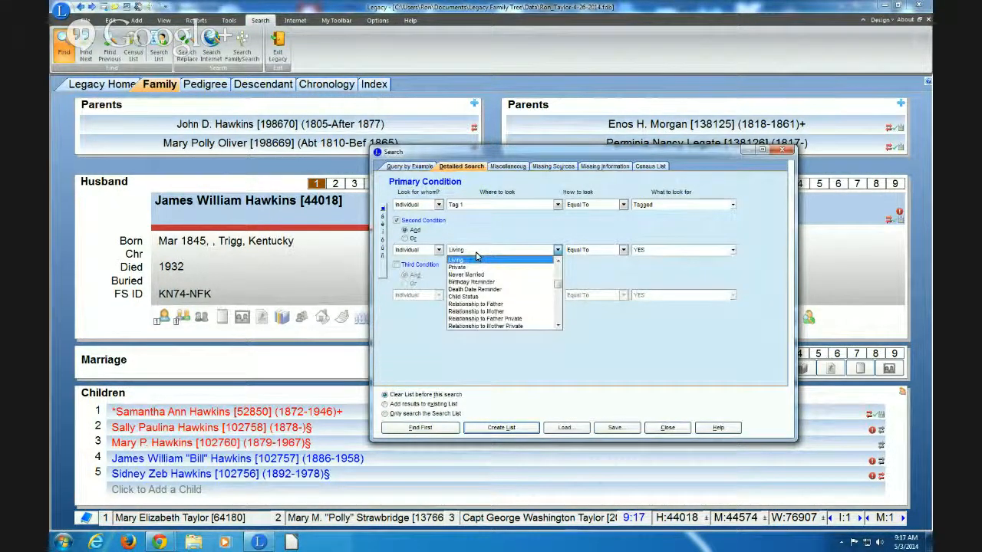
{"action": "left_click", "coordinate": [472, 261]}
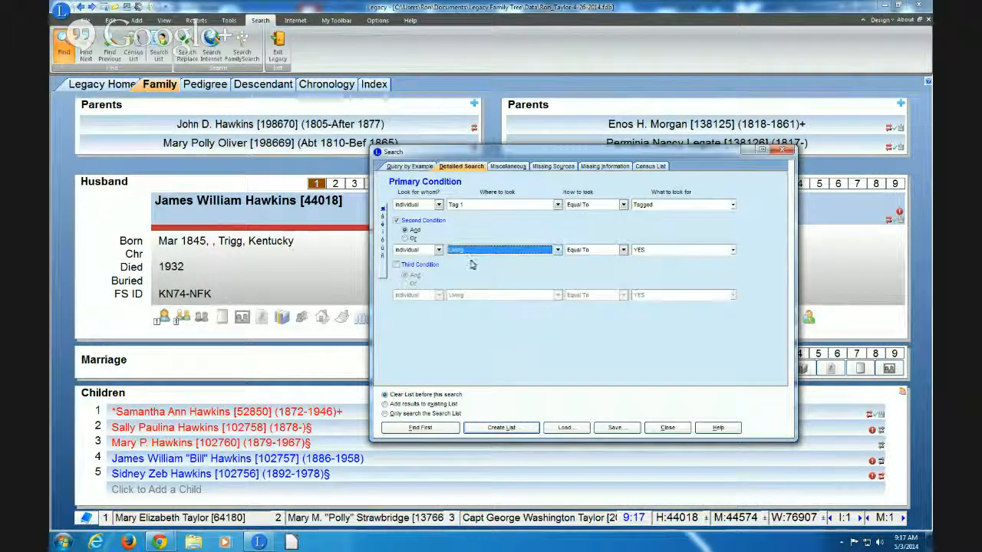
{"action": "left_click", "coordinate": [497, 428]}
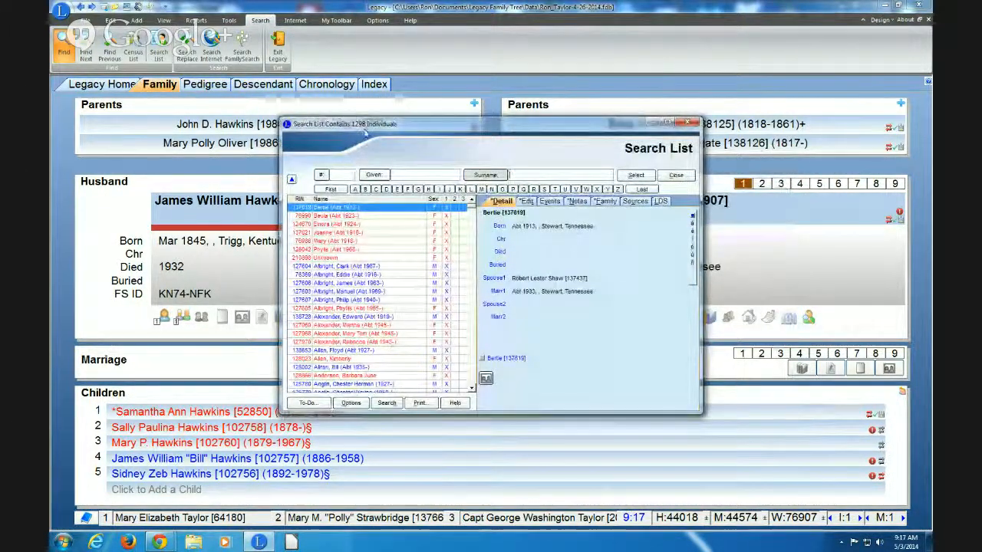
Maximize the Search List and scroll down through the 1298 tag-1 individuals
{"action": "left_click", "coordinate": [667, 122]}
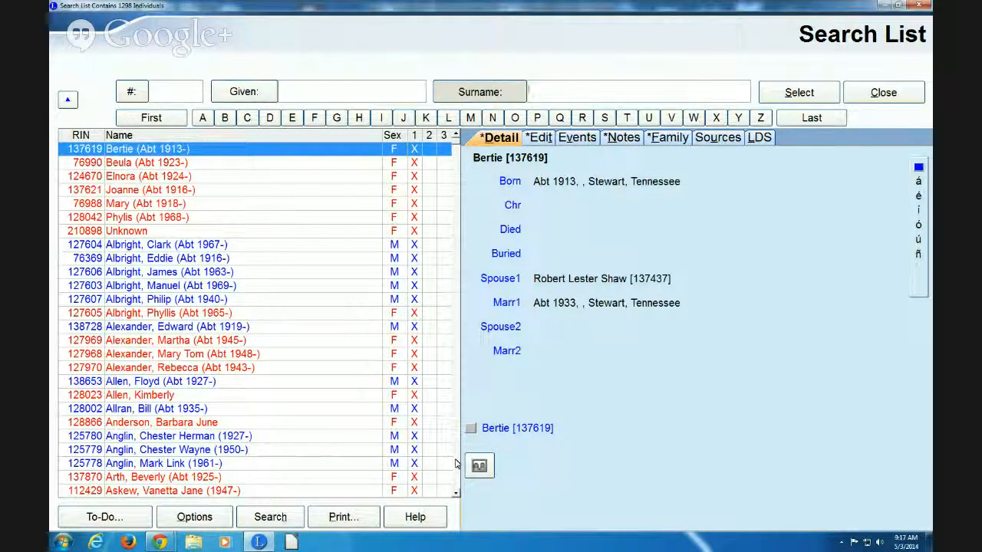
{"action": "scroll", "coordinate": [455, 464], "scroll_direction": "down", "scroll_amount": 20}
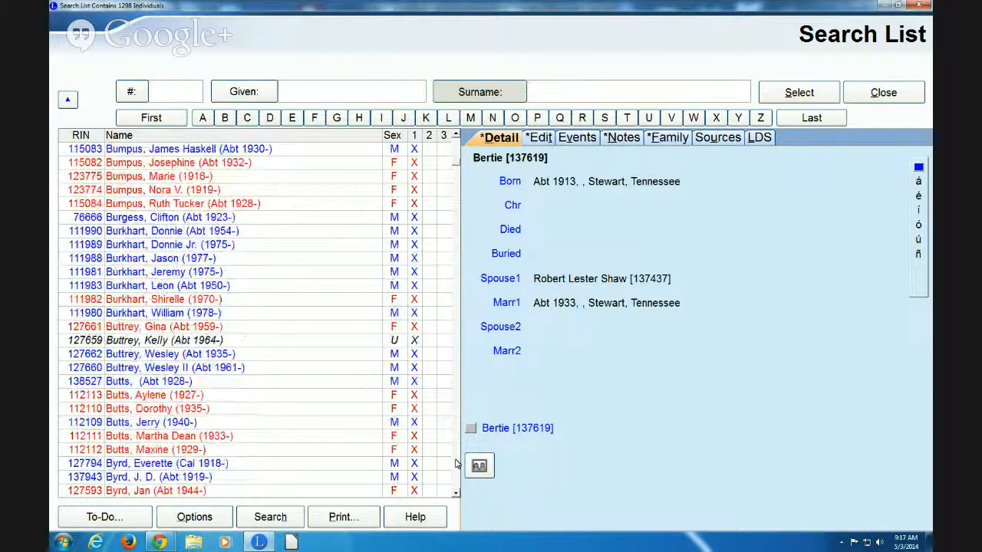
{"action": "scroll", "coordinate": [455, 464], "scroll_direction": "down", "scroll_amount": 10}
{"action": "scroll", "coordinate": [456, 464], "scroll_direction": "down", "scroll_amount": 8}
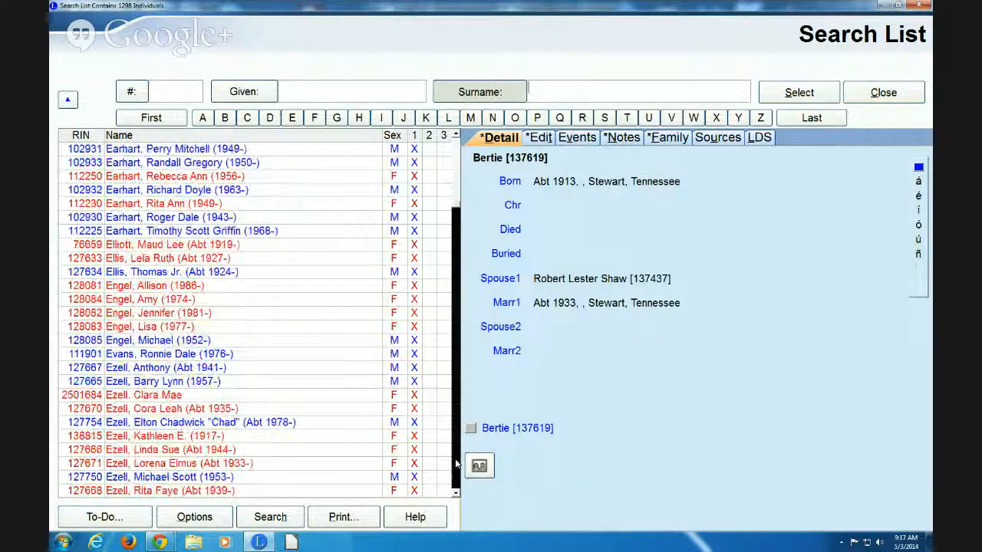
{"action": "scroll", "coordinate": [455, 464], "scroll_direction": "down", "scroll_amount": 10}
{"action": "scroll", "coordinate": [456, 464], "scroll_direction": "down", "scroll_amount": 9}
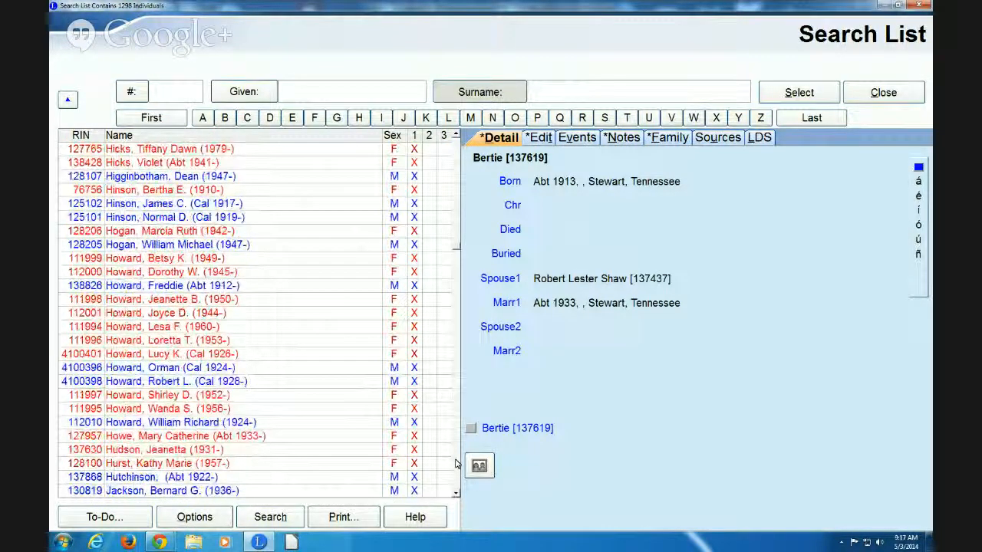
{"action": "scroll", "coordinate": [456, 464], "scroll_direction": "down", "scroll_amount": 10}
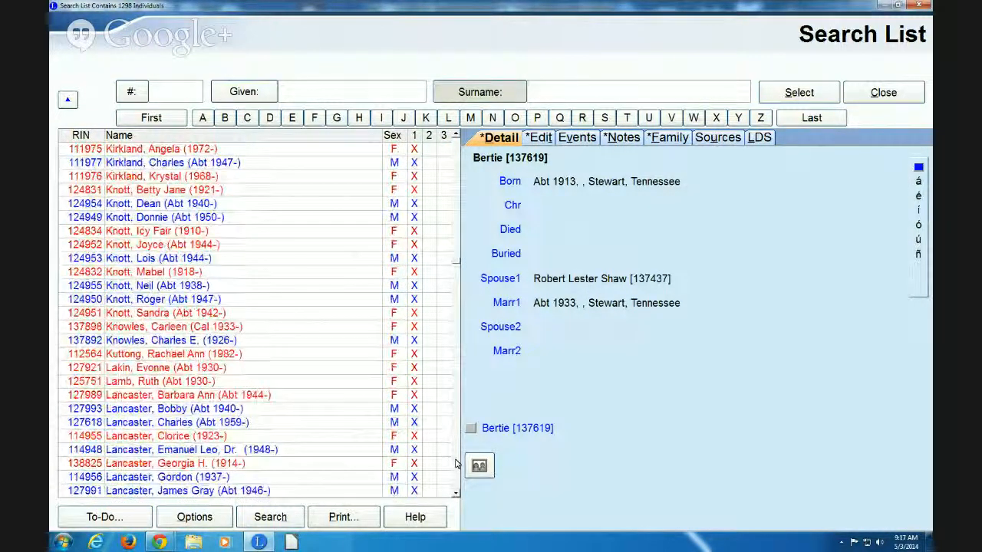
{"action": "scroll", "coordinate": [456, 464], "scroll_direction": "down", "scroll_amount": 12}
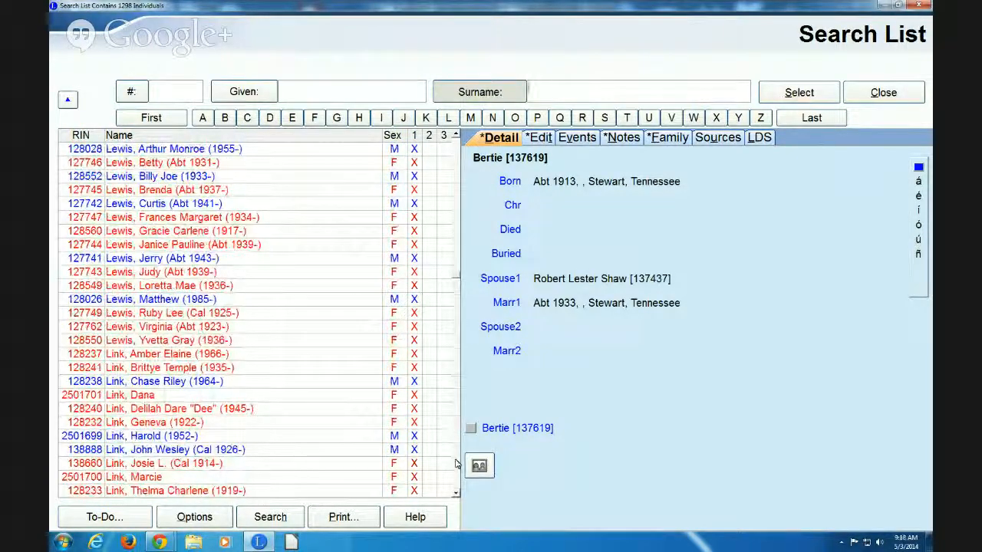
{"action": "scroll", "coordinate": [456, 464], "scroll_direction": "down", "scroll_amount": 10}
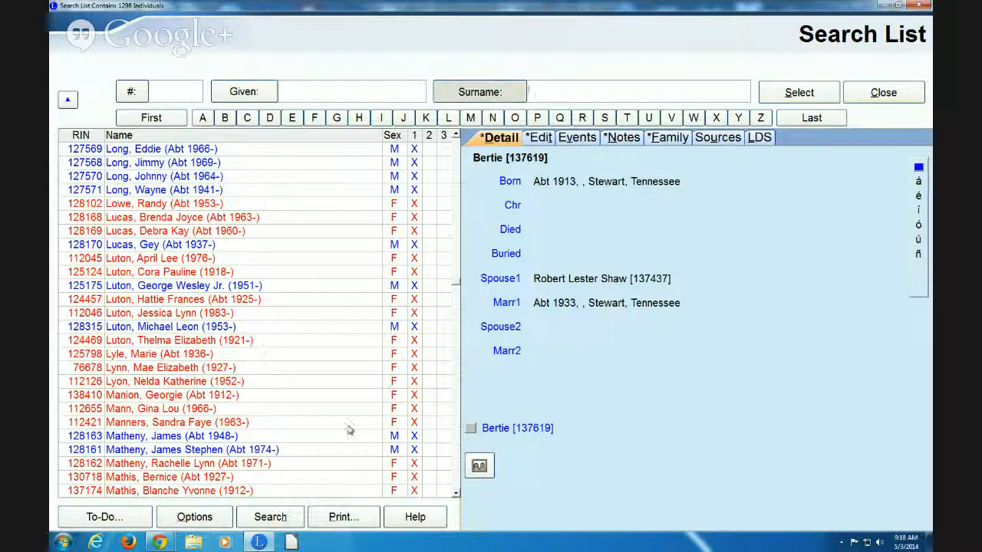
Preview the individuals born 1951, 1927 and about 1974, then close the Search List
{"action": "left_click", "coordinate": [158, 287]}
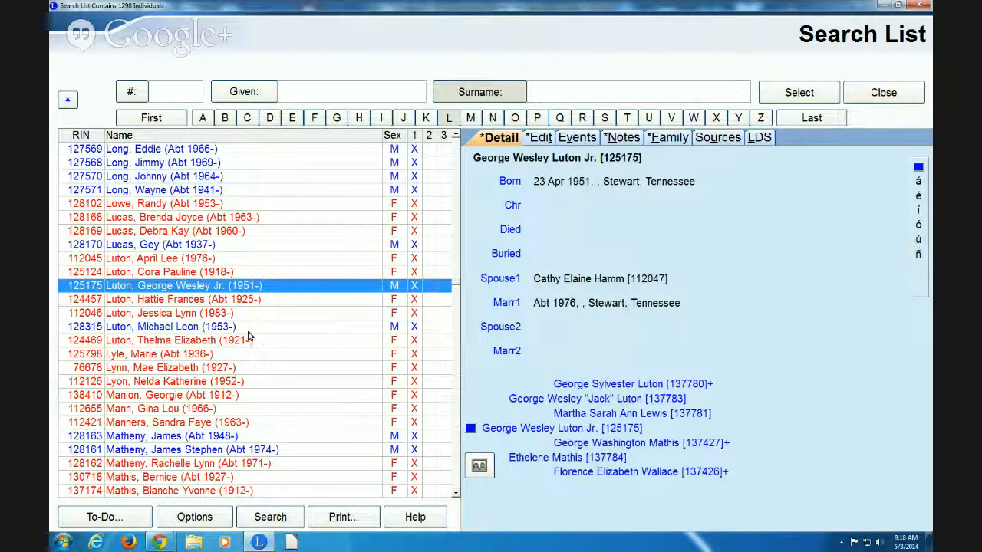
{"action": "left_click", "coordinate": [151, 368]}
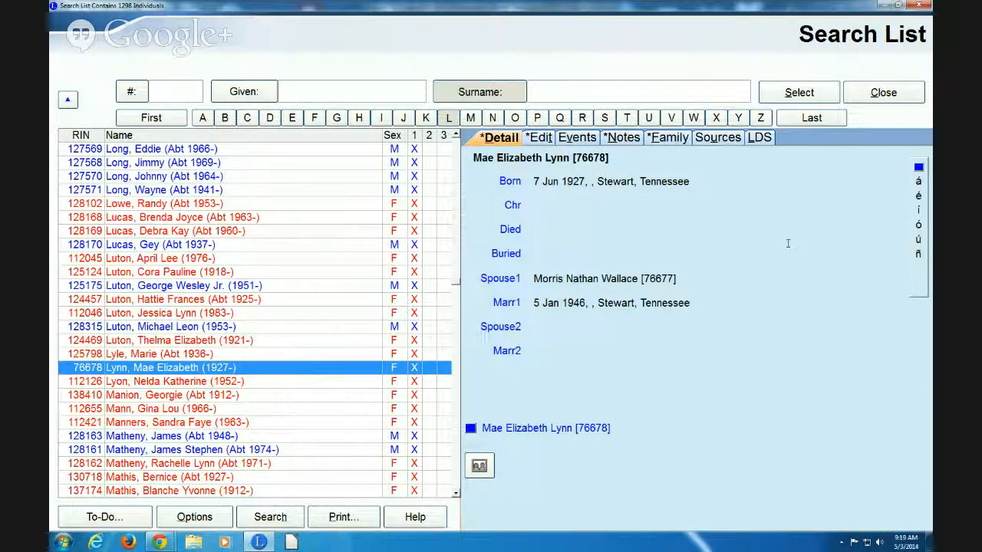
{"action": "left_click", "coordinate": [192, 451]}
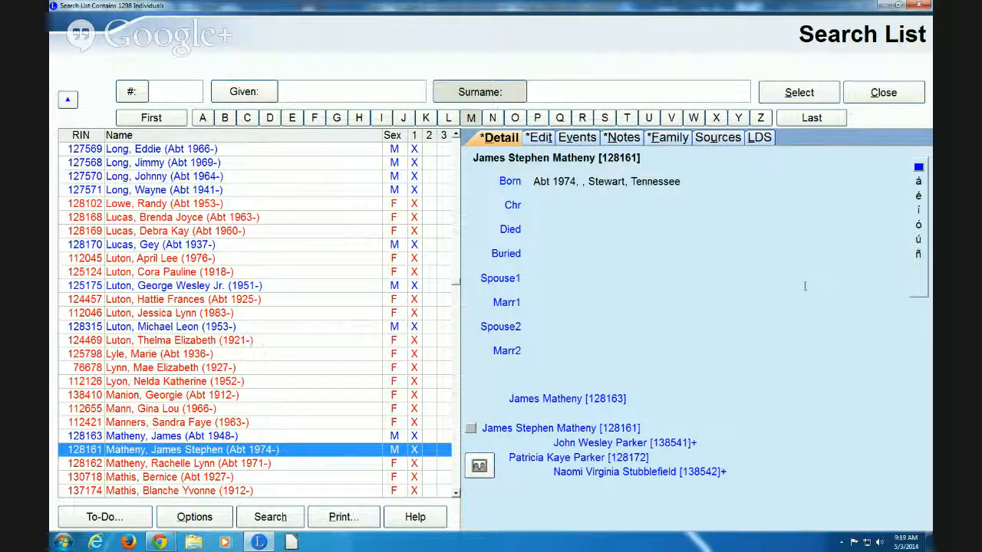
{"action": "left_click", "coordinate": [875, 93]}
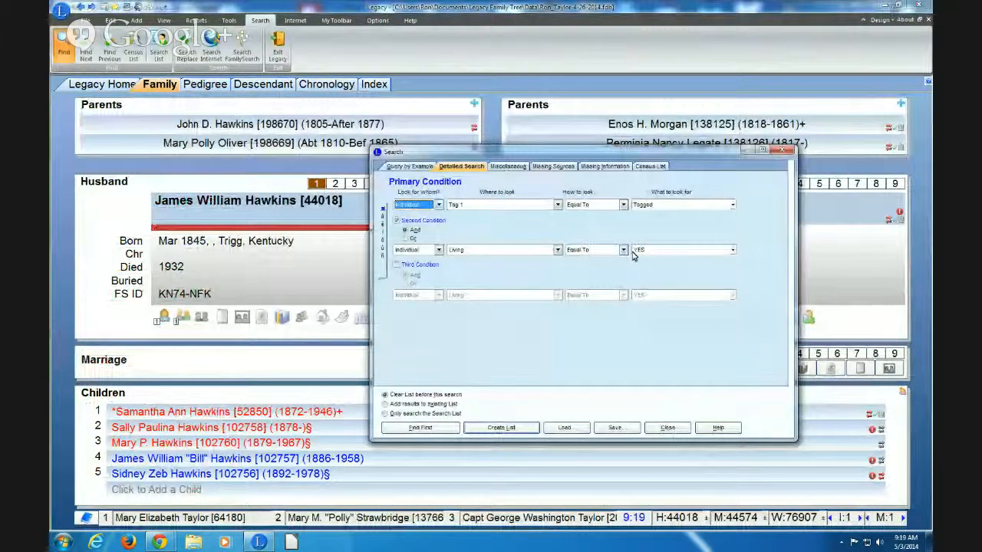
Switch the second condition to Living NO and create the list of tagged individuals
{"action": "left_click", "coordinate": [665, 250]}
{"action": "left_click", "coordinate": [660, 268]}
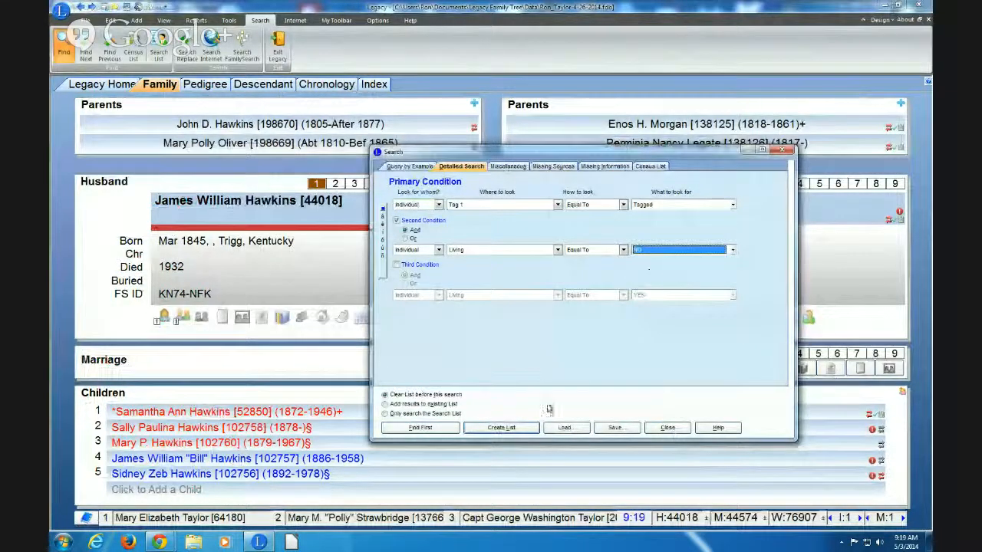
{"action": "left_click", "coordinate": [498, 427]}
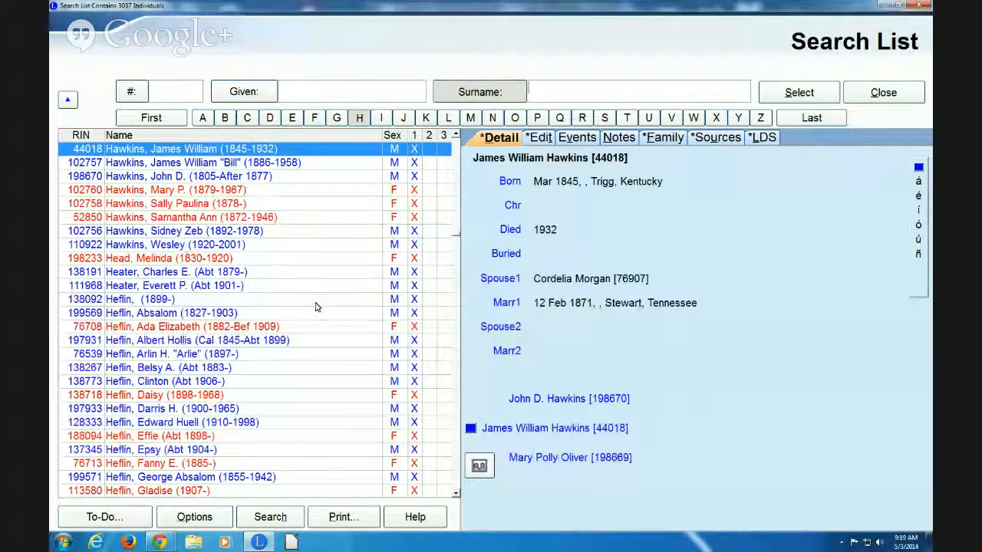
{"action": "left_click", "coordinate": [164, 277]}
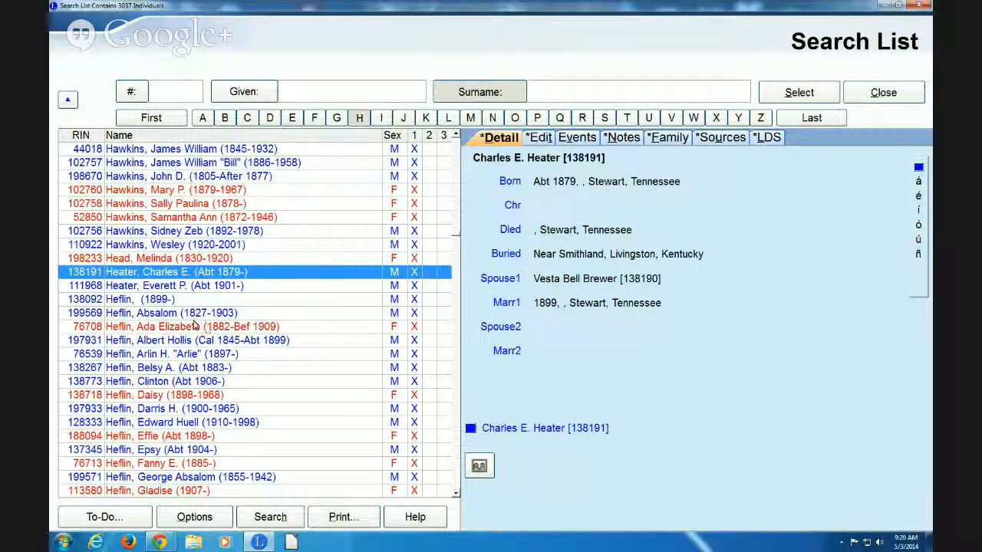
{"action": "left_click", "coordinate": [156, 356]}
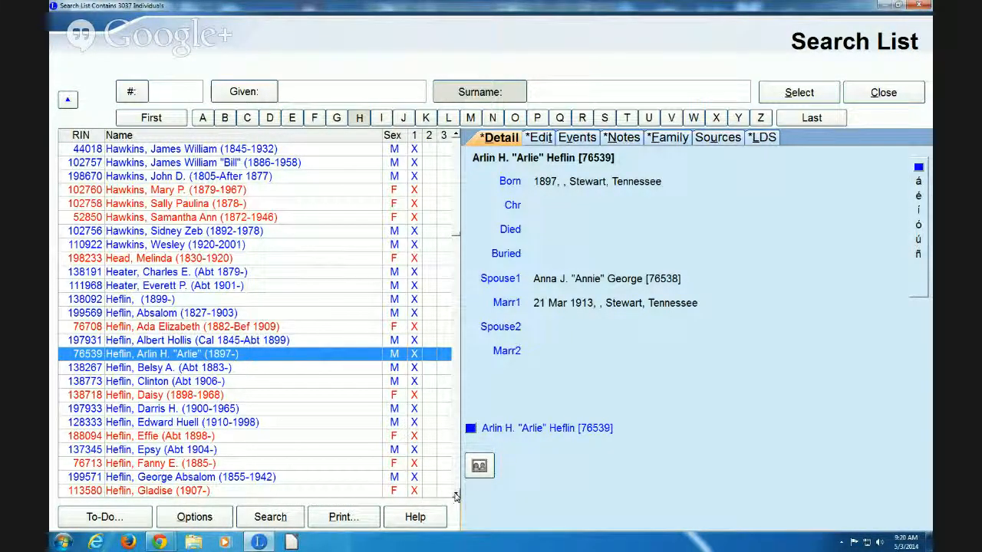
{"action": "left_click_drag", "start_coordinate": [455, 497], "coordinate": [456, 496]}
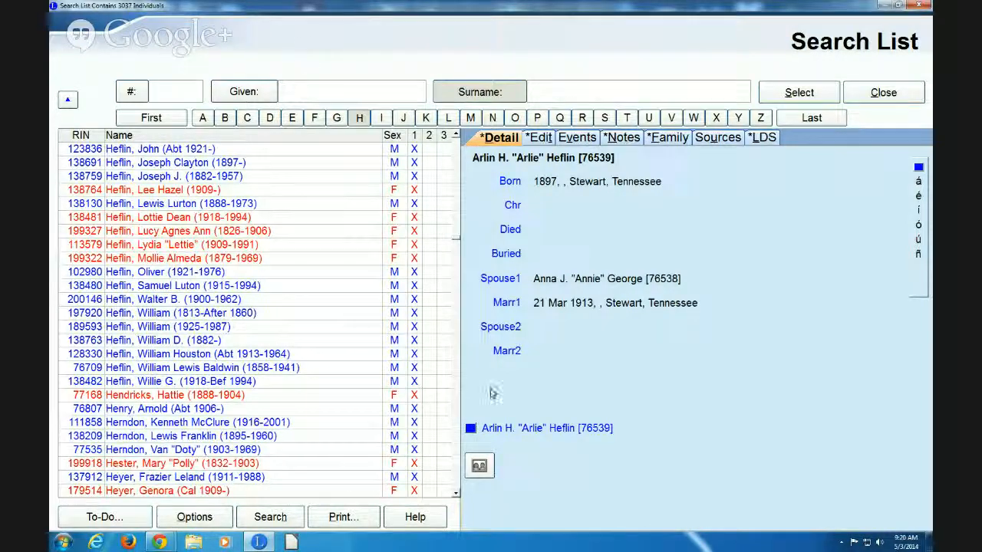
{"action": "scroll", "coordinate": [456, 488], "scroll_direction": "down", "scroll_amount": 10}
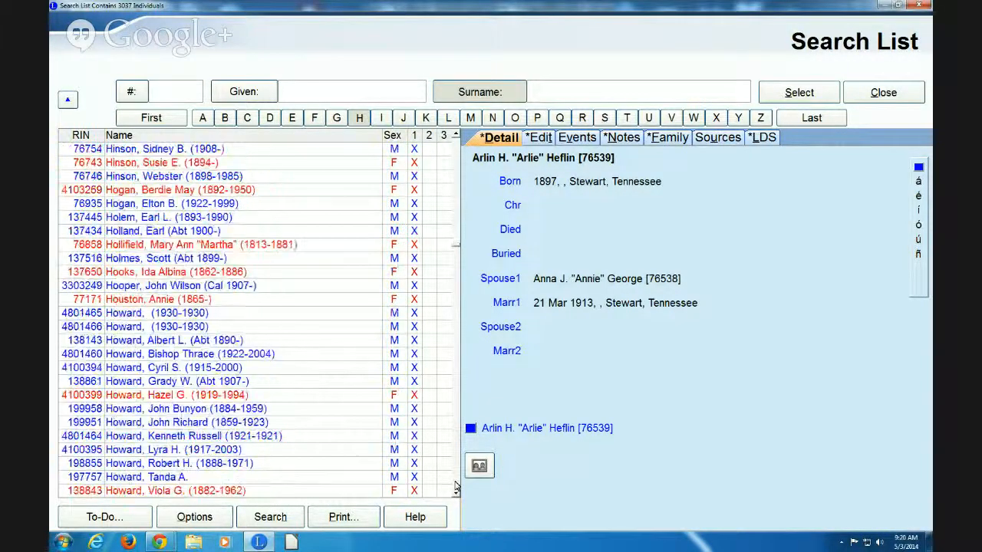
{"action": "scroll", "coordinate": [456, 487], "scroll_direction": "down", "scroll_amount": 20}
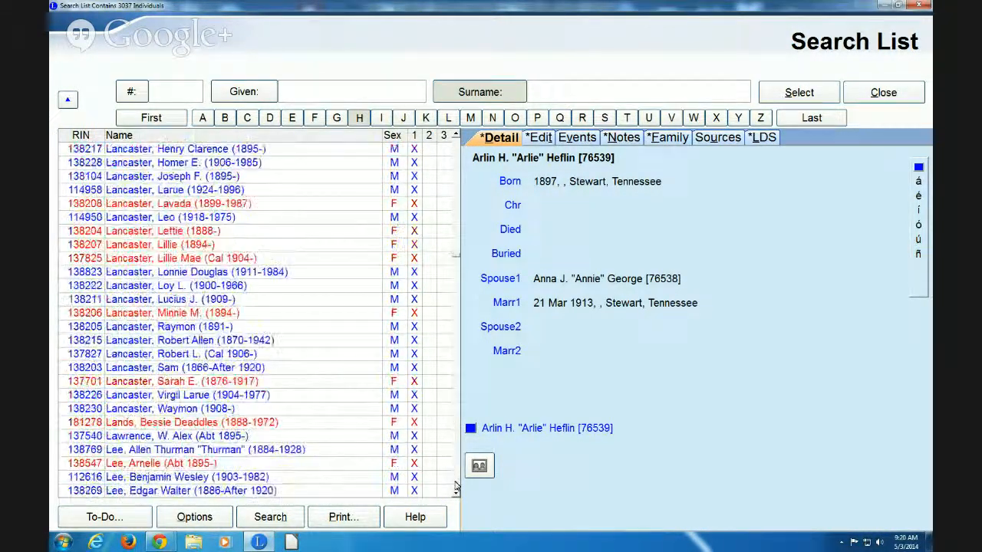
{"action": "scroll", "coordinate": [456, 488], "scroll_direction": "down", "scroll_amount": 18}
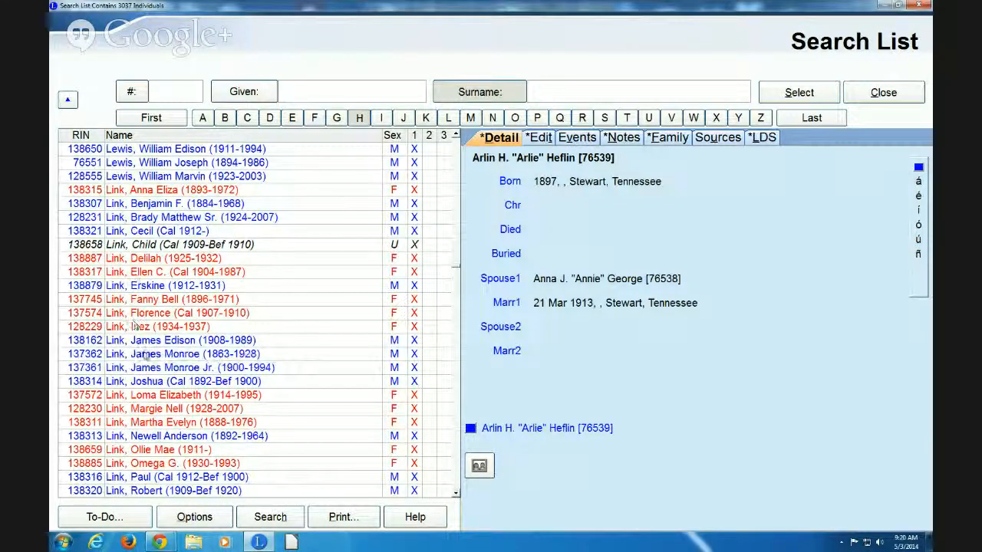
{"action": "left_click", "coordinate": [175, 342]}
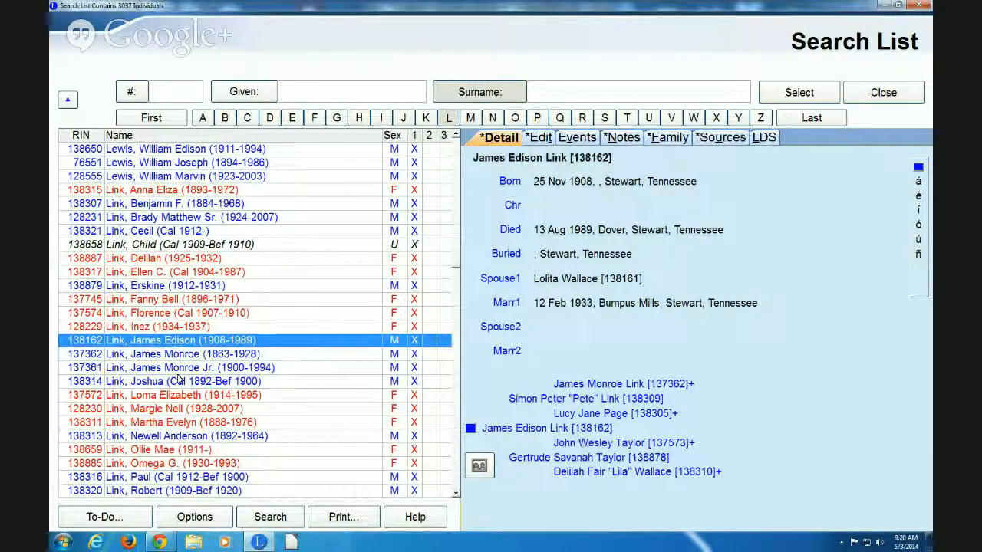
{"action": "left_click", "coordinate": [151, 385]}
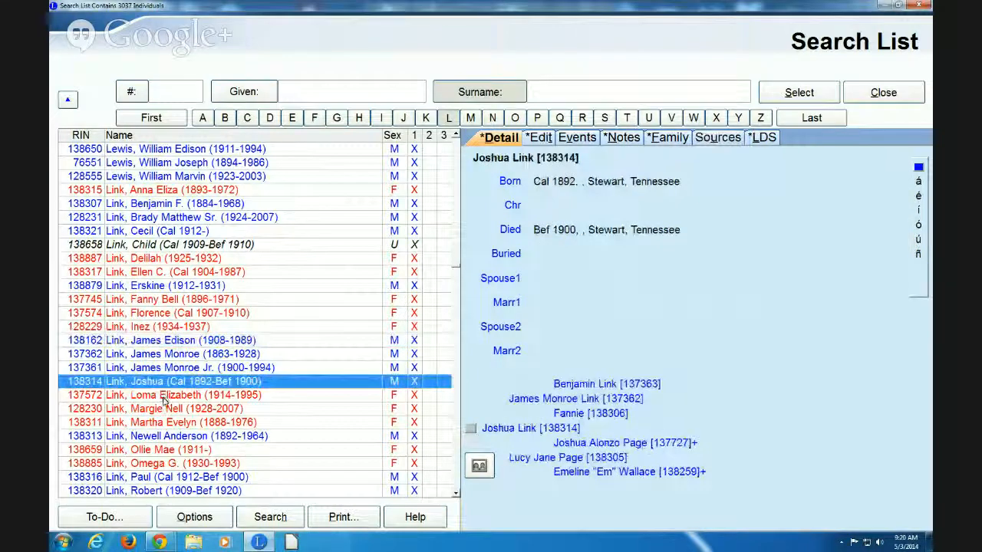
{"action": "left_click", "coordinate": [163, 397]}
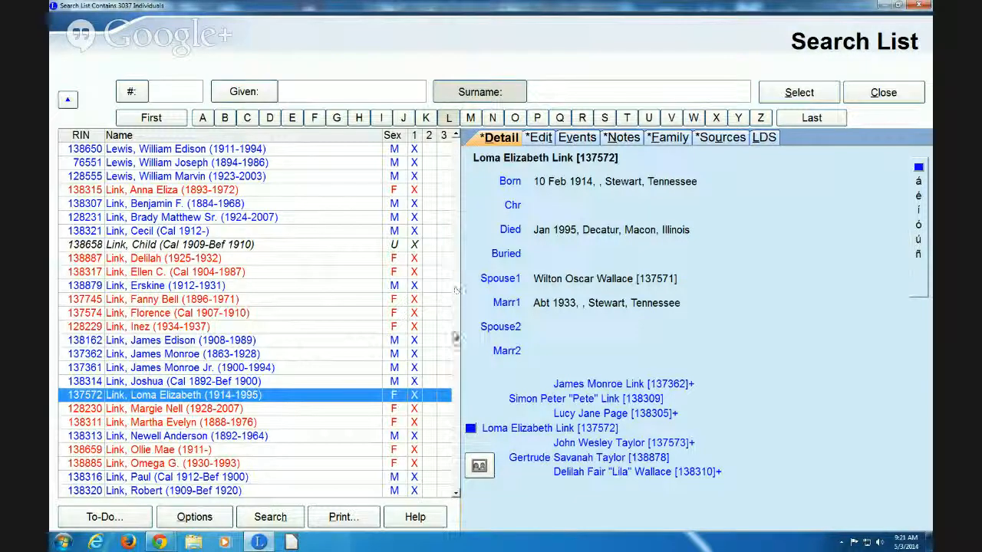
Browse further entries, then close the Search List to return to the family view
{"action": "left_click", "coordinate": [455, 424]}
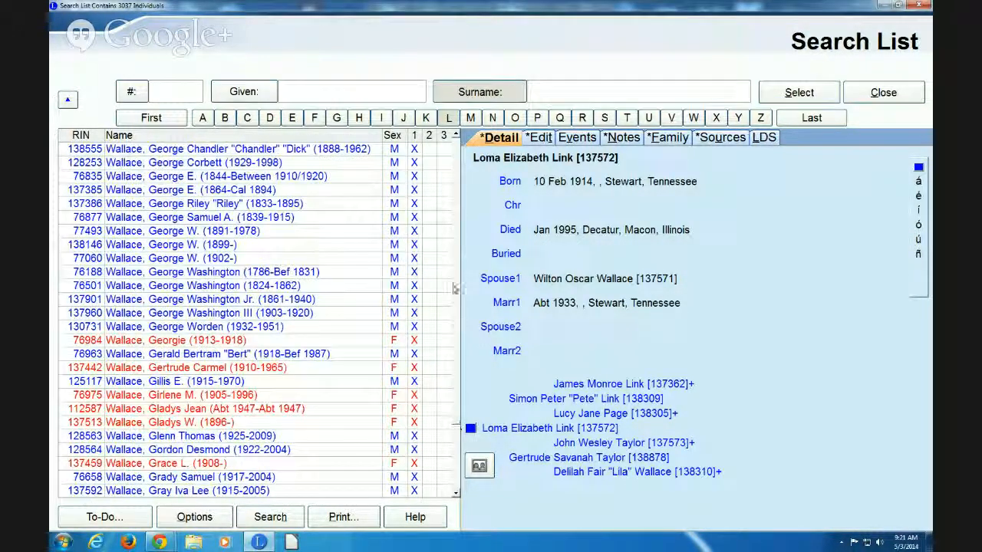
{"action": "left_click", "coordinate": [456, 266]}
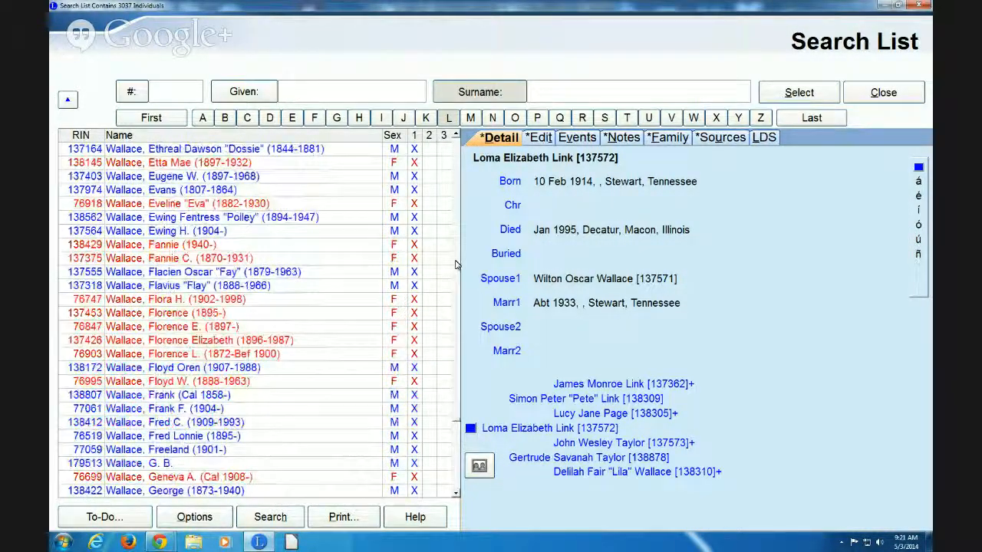
{"action": "left_click", "coordinate": [455, 265]}
{"action": "left_click", "coordinate": [455, 265]}
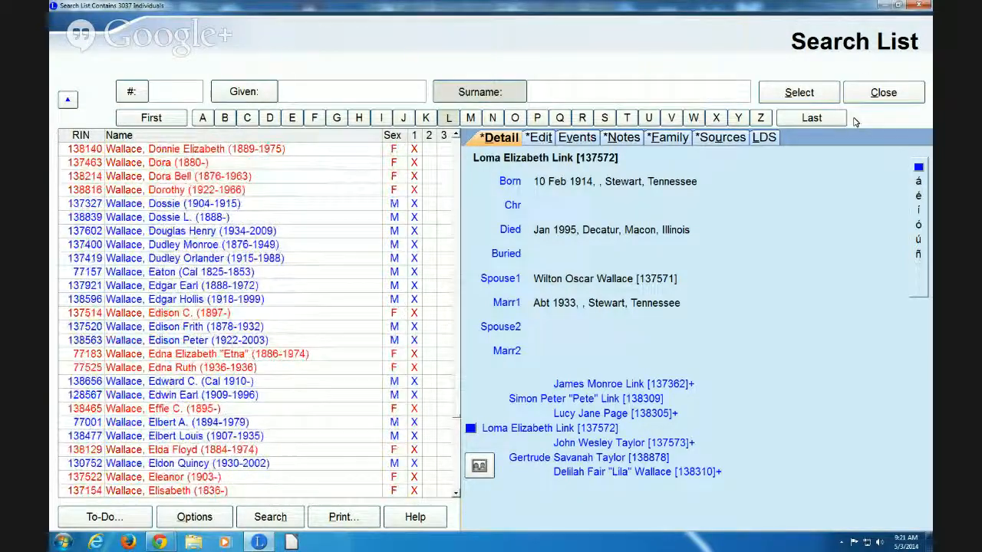
{"action": "left_click", "coordinate": [883, 93]}
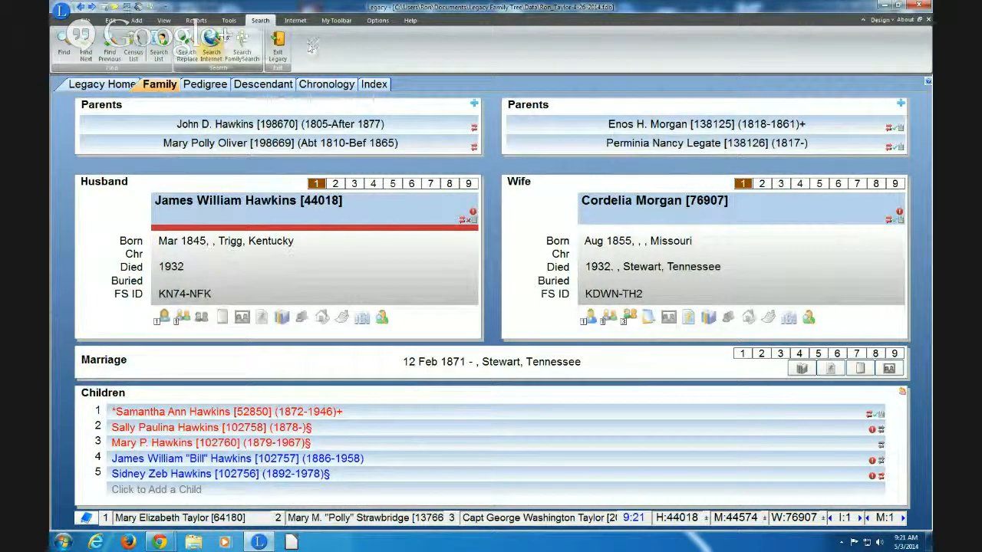
{"action": "left_click", "coordinate": [163, 20]}
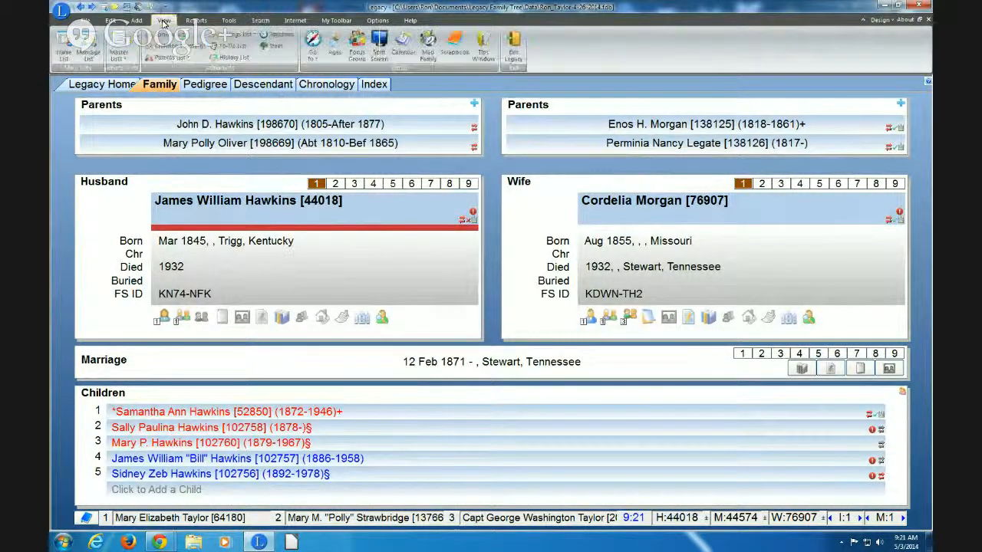
Open the Location master list from View > Master Lists
{"action": "left_click", "coordinate": [119, 50]}
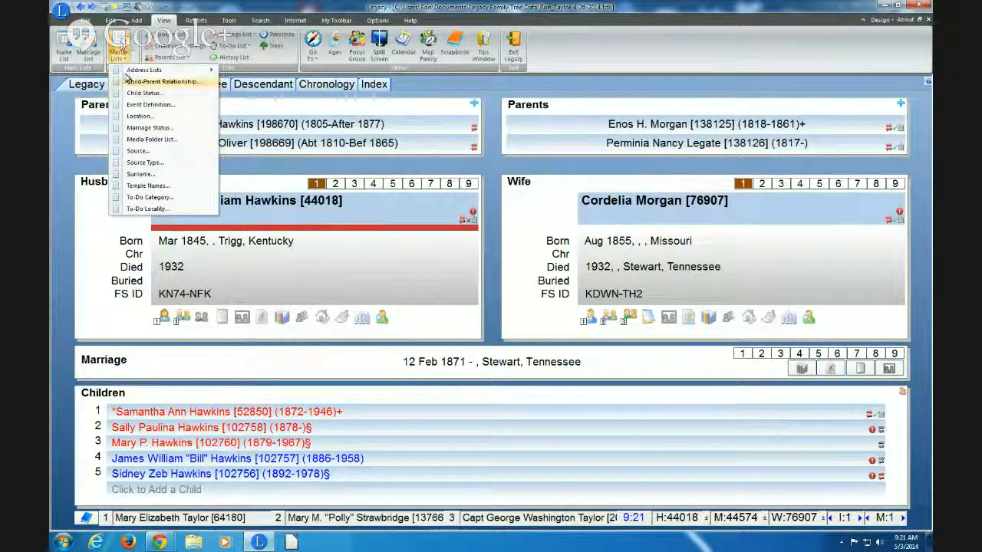
{"action": "left_click", "coordinate": [139, 117]}
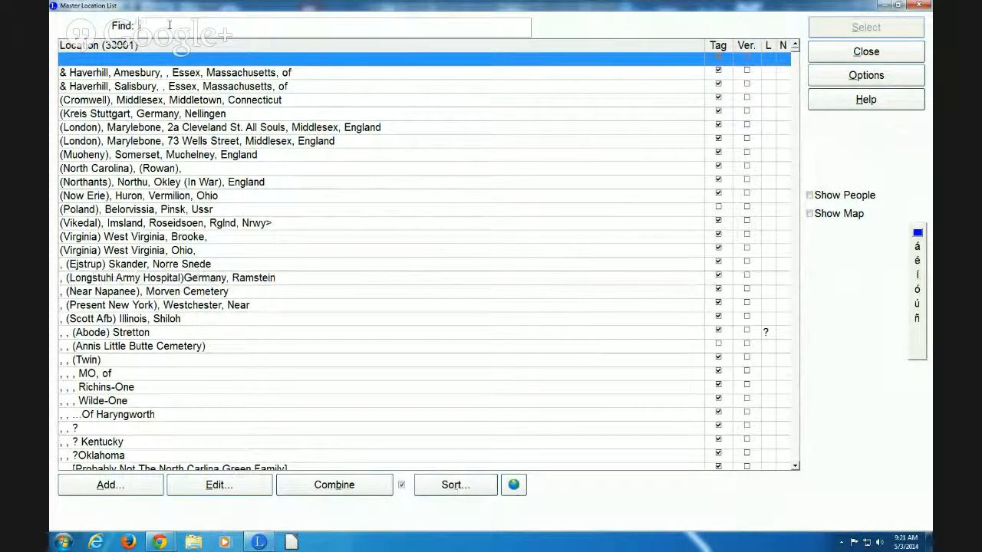
Find 'Kentucky, Warren' and select all Warren locations down to Woodbury, Near
{"action": "type", "text": "Kentucky"}
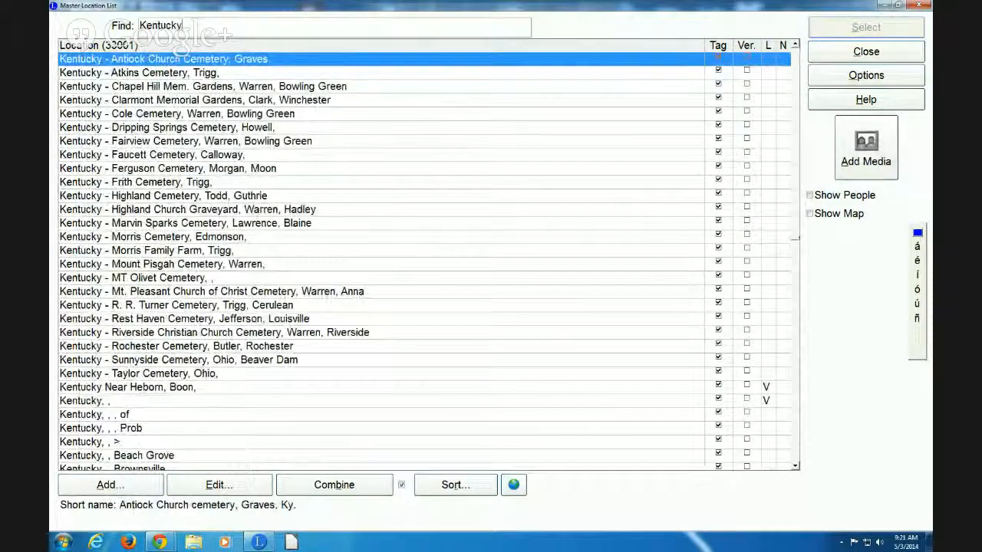
{"action": "type", "text": ", Warren"}
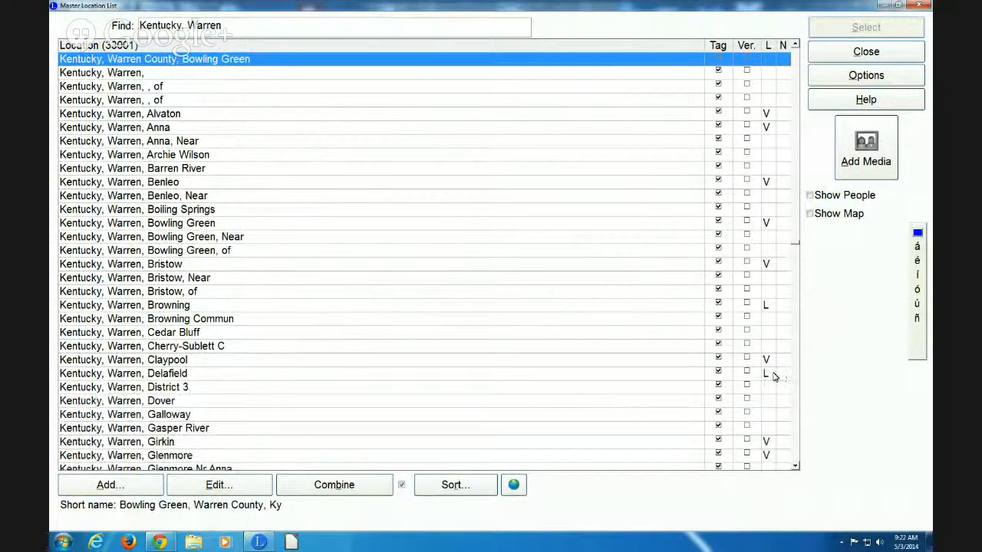
{"action": "left_click", "coordinate": [796, 466]}
{"action": "scroll", "coordinate": [796, 470], "scroll_direction": "down", "scroll_amount": 10}
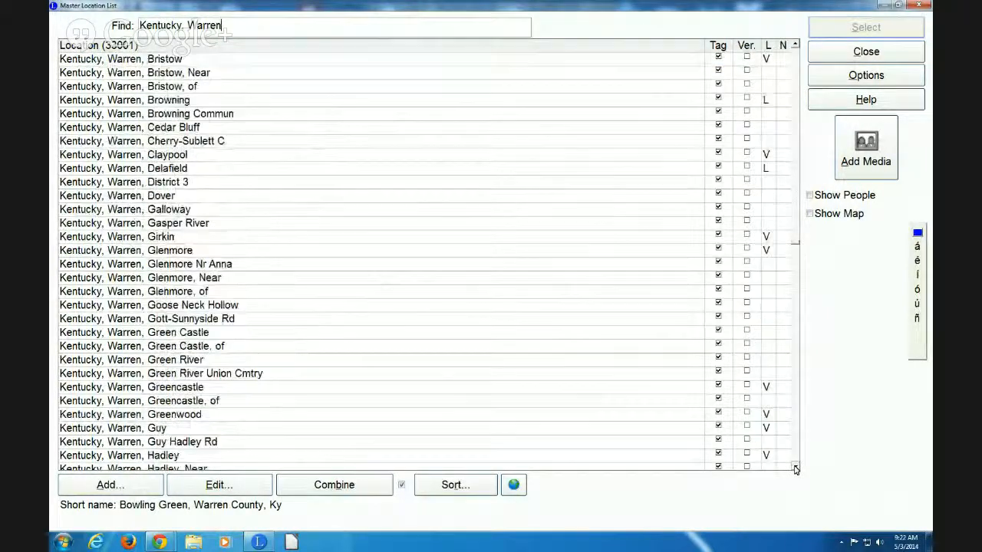
{"action": "scroll", "coordinate": [795, 470], "scroll_direction": "down", "scroll_amount": 11}
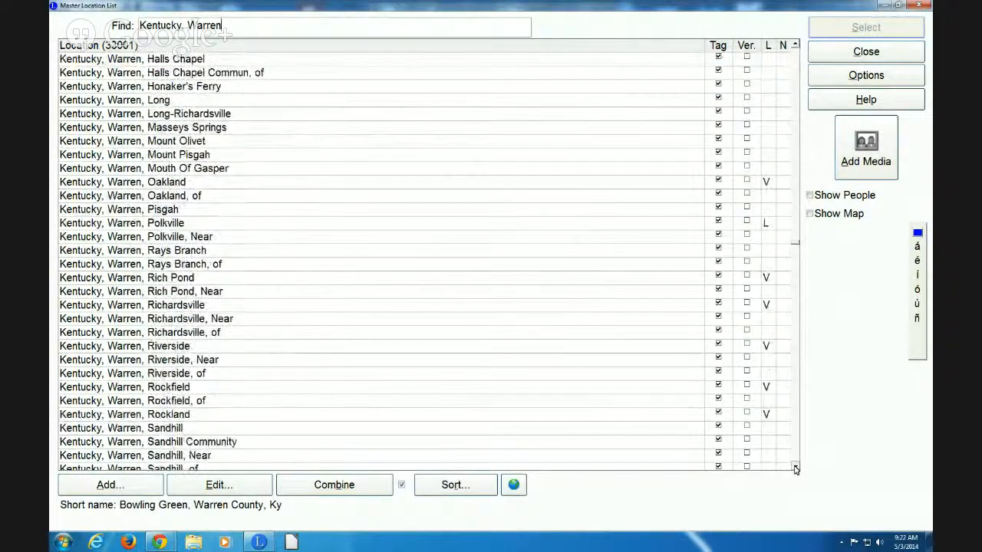
{"action": "scroll", "coordinate": [795, 469], "scroll_direction": "down", "scroll_amount": 3}
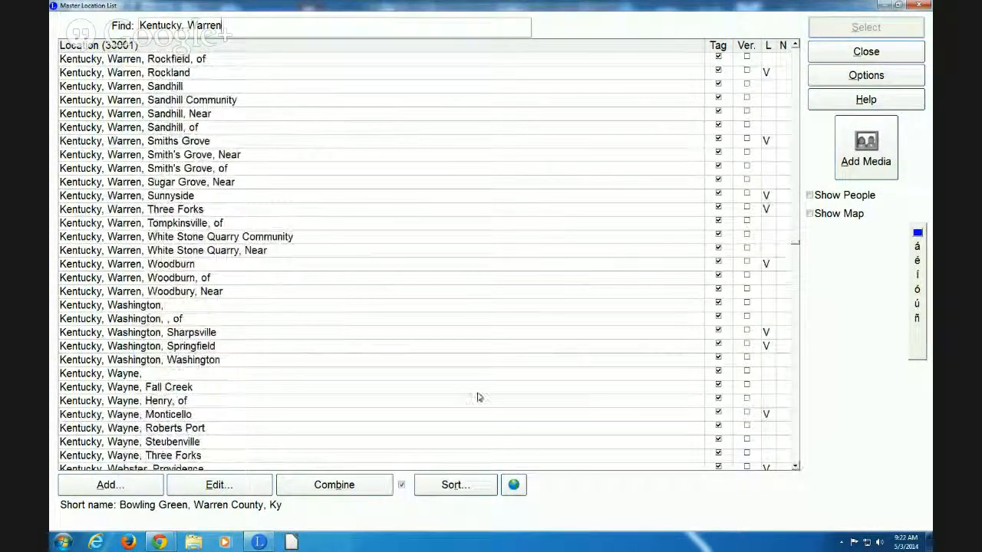
{"action": "left_click", "coordinate": [136, 295], "text": "shift"}
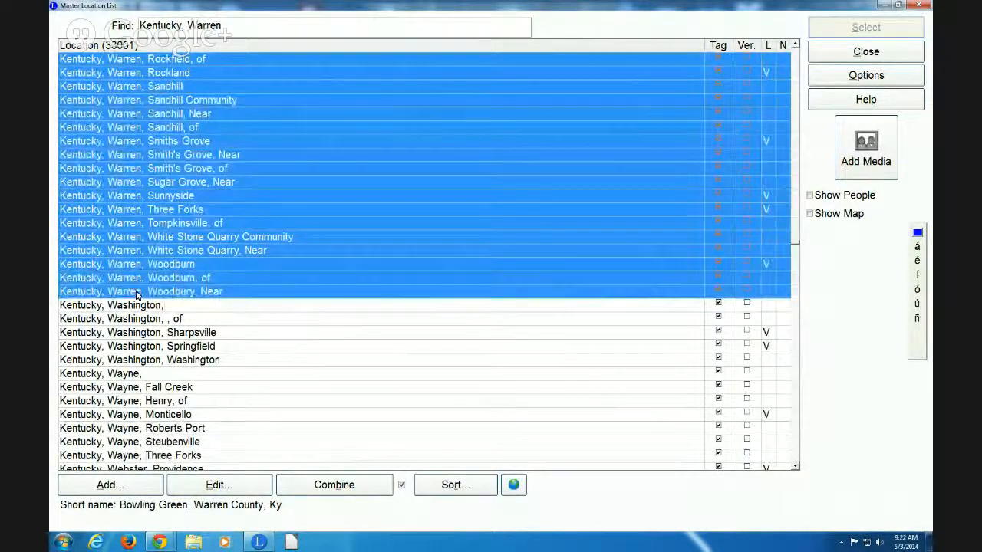
Show the list of everyone who uses the selected Warren locations
{"action": "left_click", "coordinate": [794, 45]}
{"action": "left_click_drag", "start_coordinate": [795, 45], "coordinate": [766, 77]}
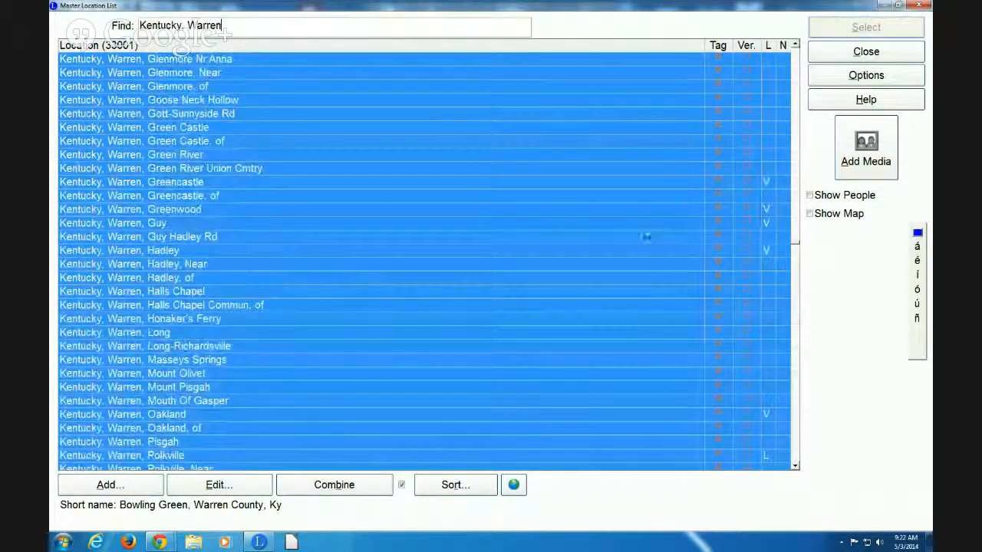
{"action": "left_click", "coordinate": [851, 79]}
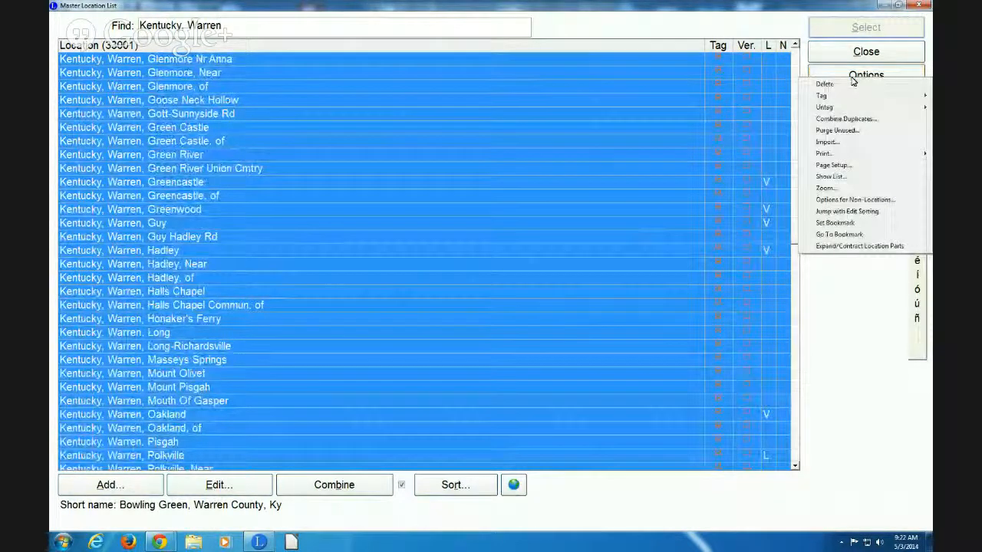
{"action": "left_click", "coordinate": [829, 177]}
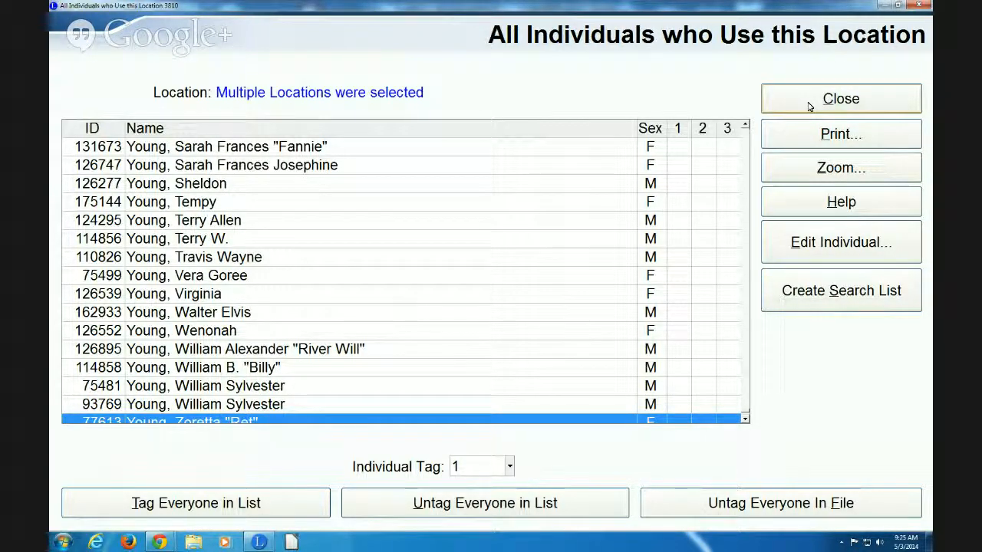
Clear tag 2 from the whole file, give everyone in the list tag 2, and close both windows
{"action": "left_click", "coordinate": [510, 468]}
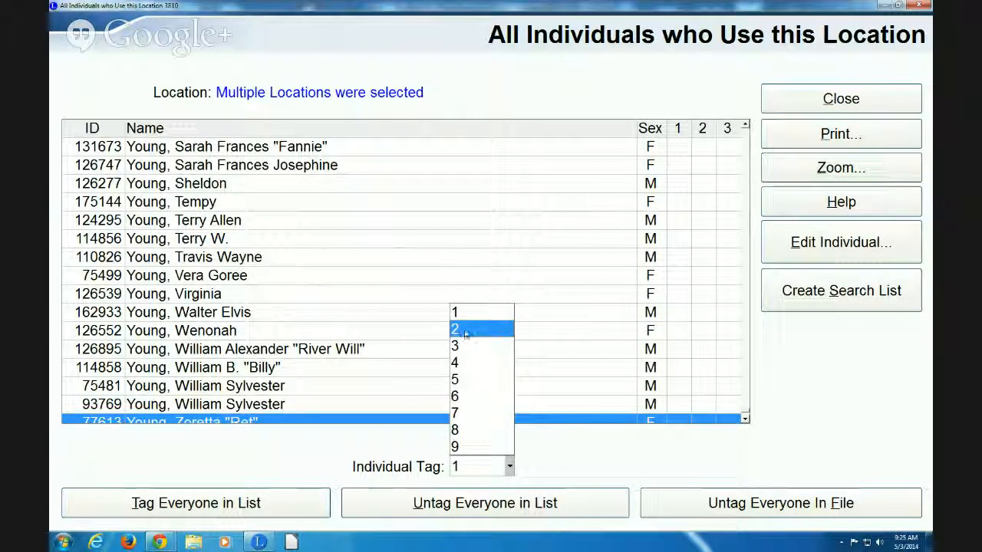
{"action": "left_click", "coordinate": [469, 333]}
{"action": "left_click", "coordinate": [714, 505]}
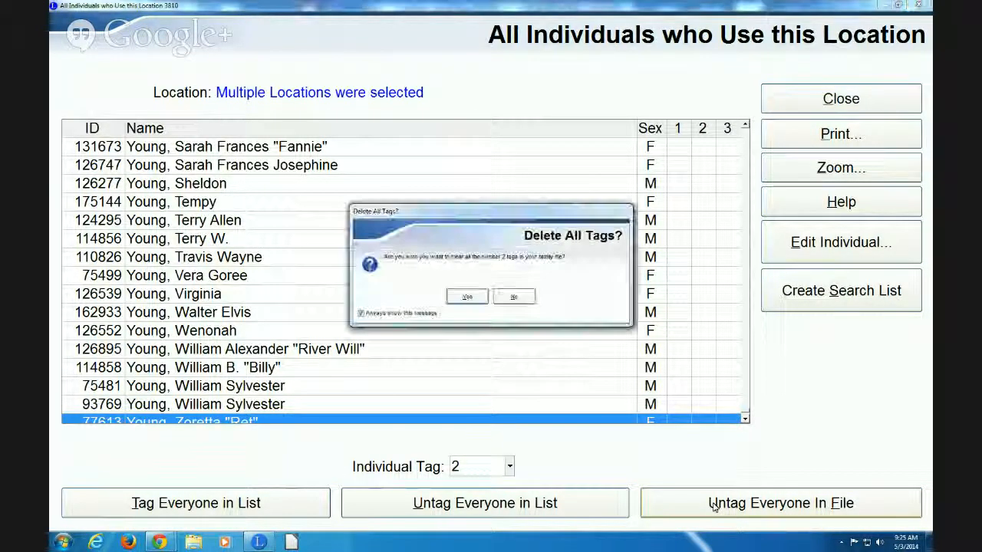
{"action": "left_click", "coordinate": [467, 296]}
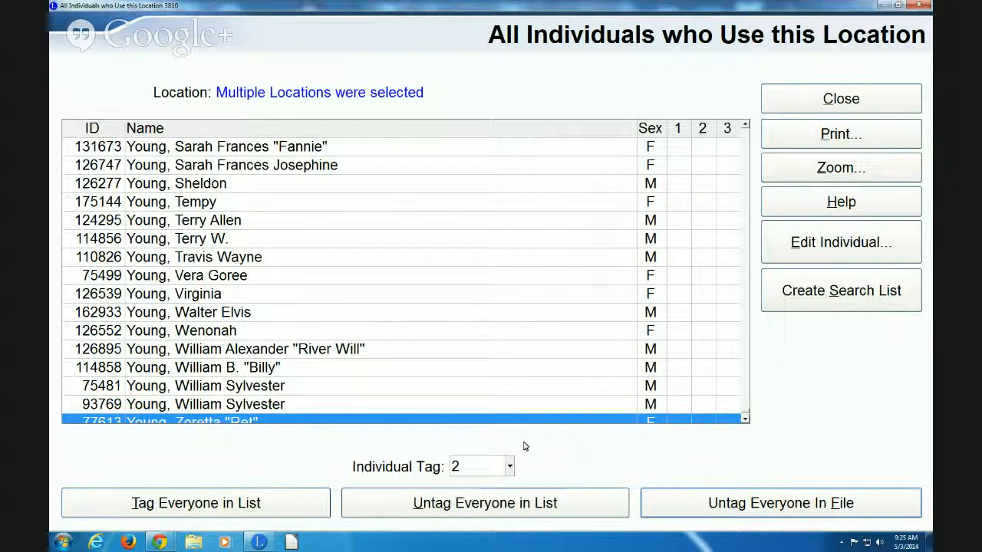
{"action": "left_click", "coordinate": [217, 509]}
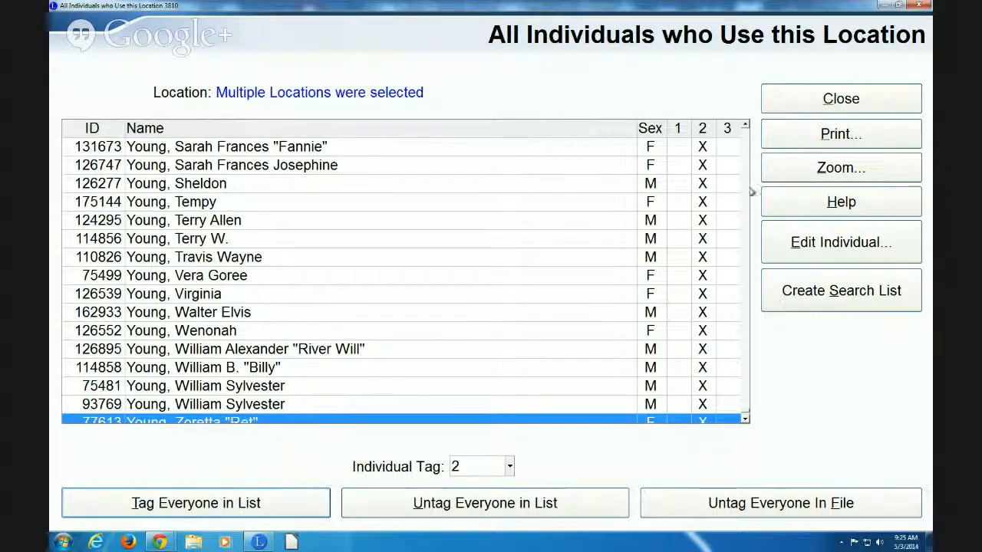
{"action": "left_click", "coordinate": [810, 103]}
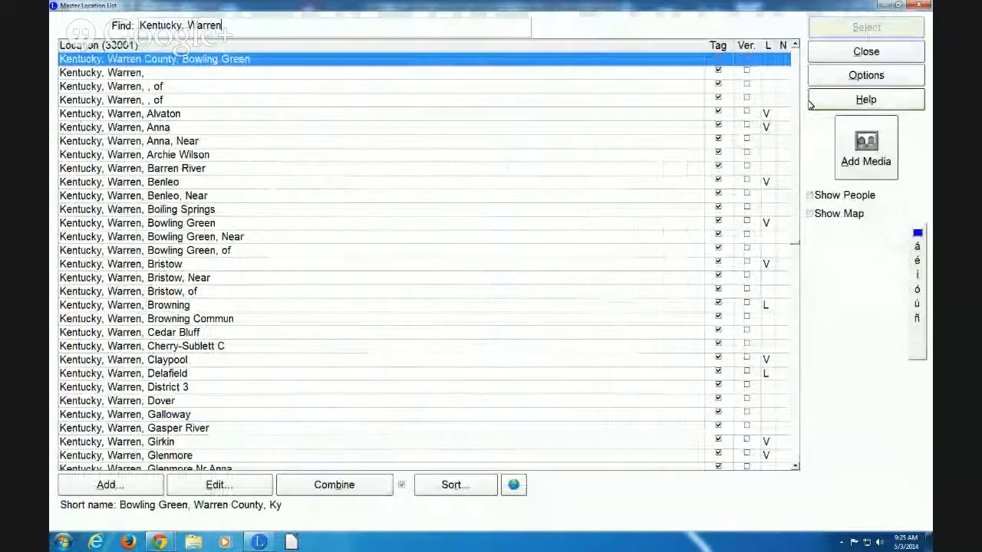
{"action": "left_click", "coordinate": [846, 55]}
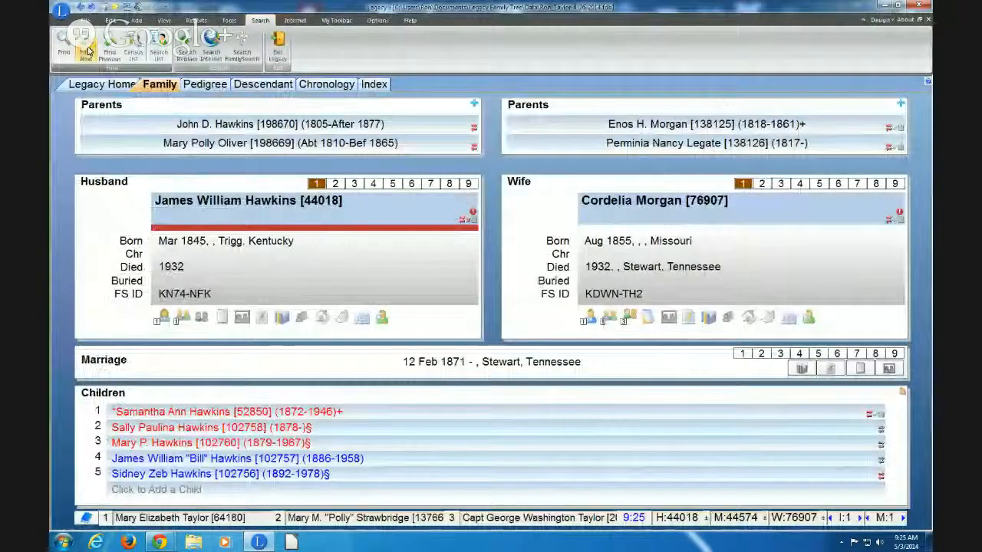
In Detailed Search, require Tag 1, Living YES and a third condition Tag 2, then create the list
{"action": "left_click", "coordinate": [64, 46]}
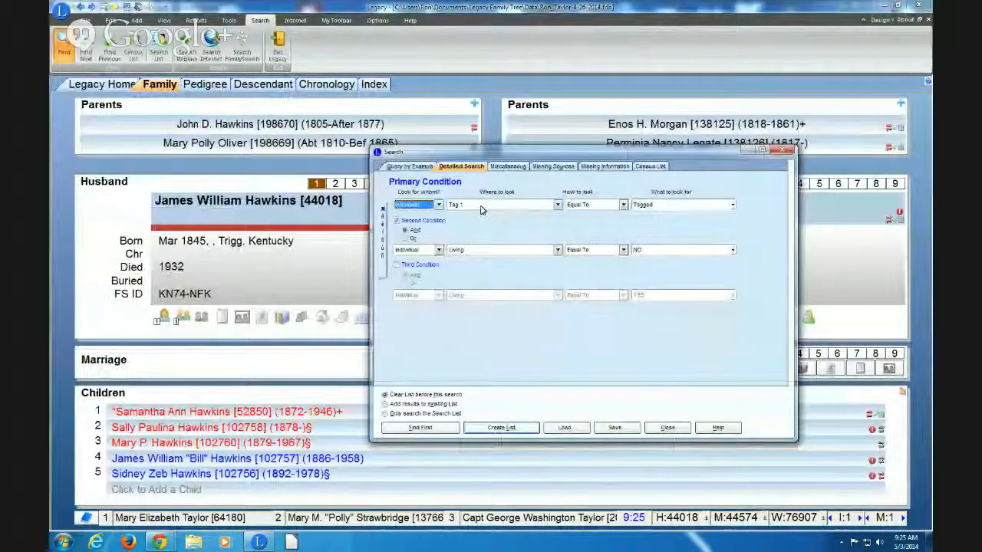
{"action": "left_click", "coordinate": [397, 265]}
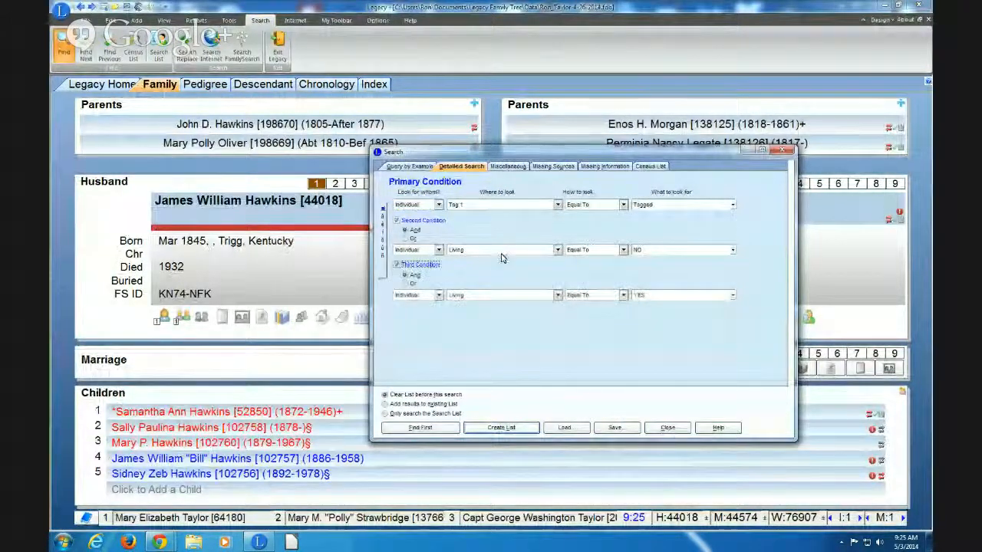
{"action": "left_click", "coordinate": [648, 251]}
{"action": "left_click", "coordinate": [651, 265]}
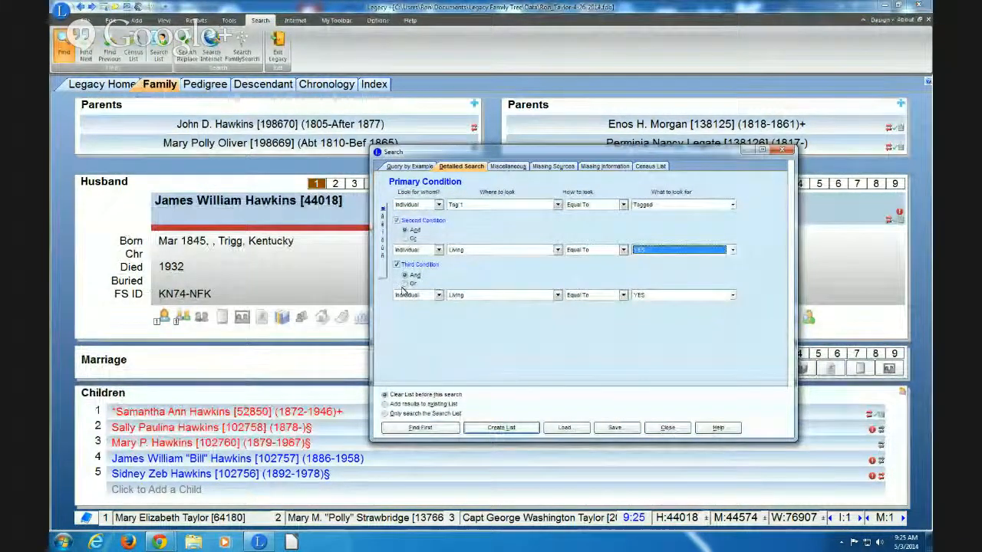
{"action": "left_click", "coordinate": [474, 298]}
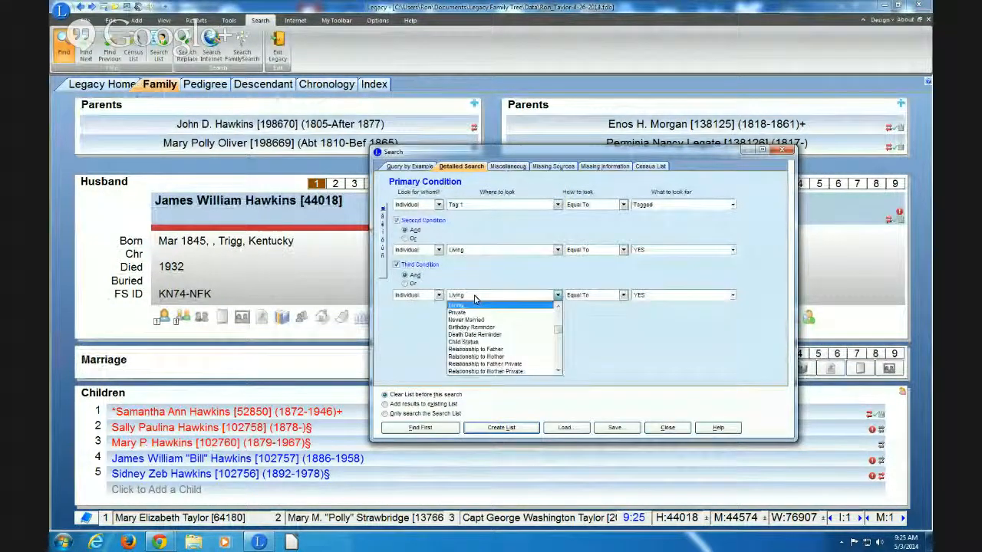
{"action": "scroll", "coordinate": [475, 299], "scroll_direction": "down", "scroll_amount": 5}
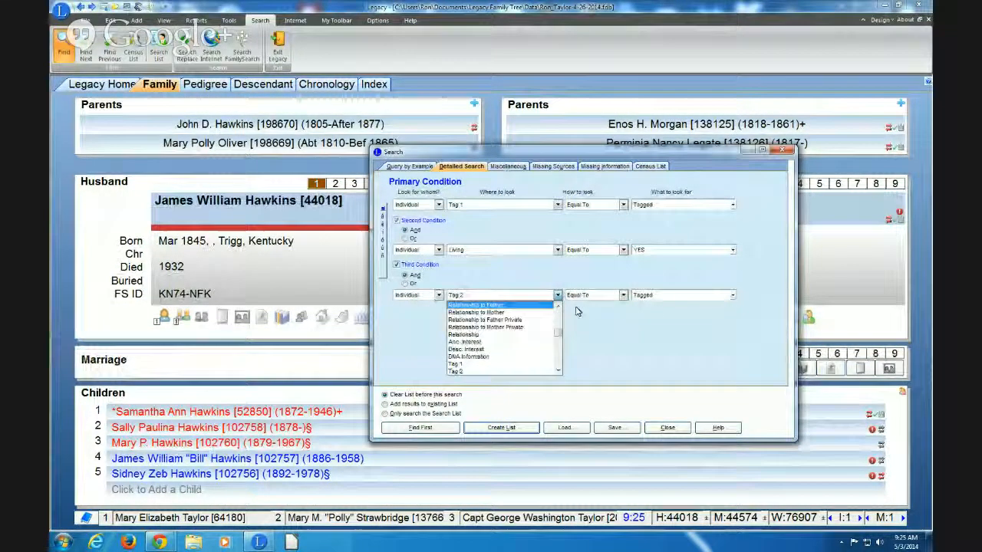
{"action": "left_click", "coordinate": [605, 328]}
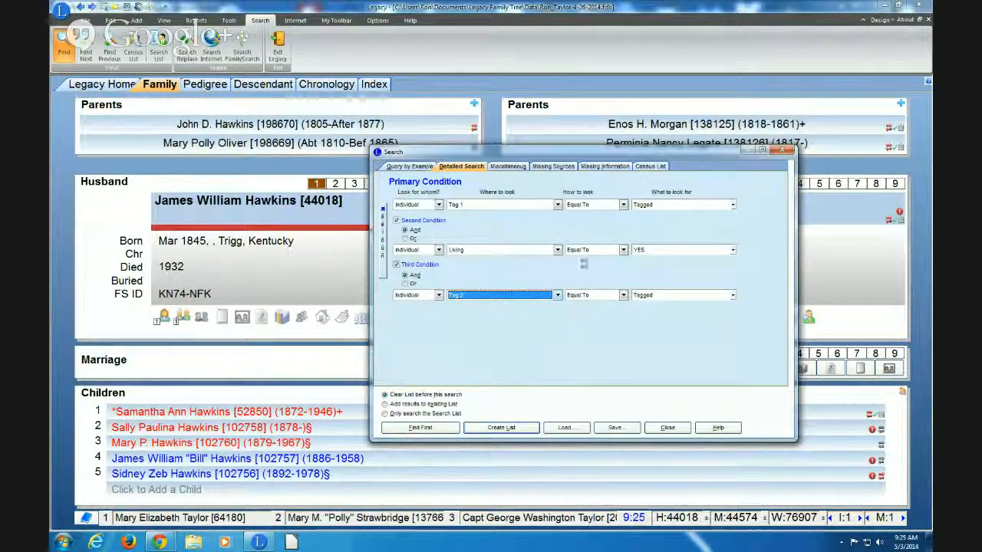
{"action": "left_click", "coordinate": [499, 428]}
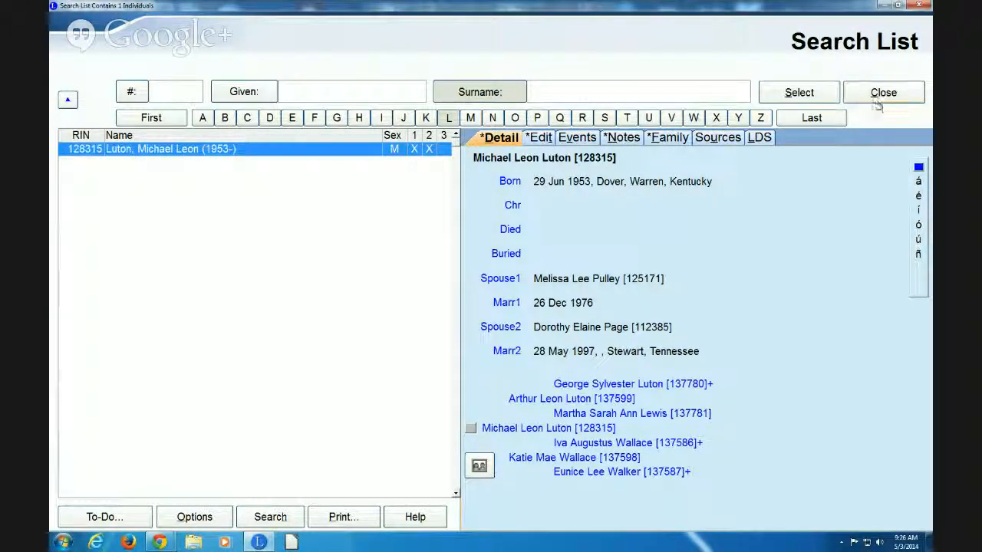
Close the one-person Search List and bring the Google Hangouts call window to the front
{"action": "left_click", "coordinate": [878, 97]}
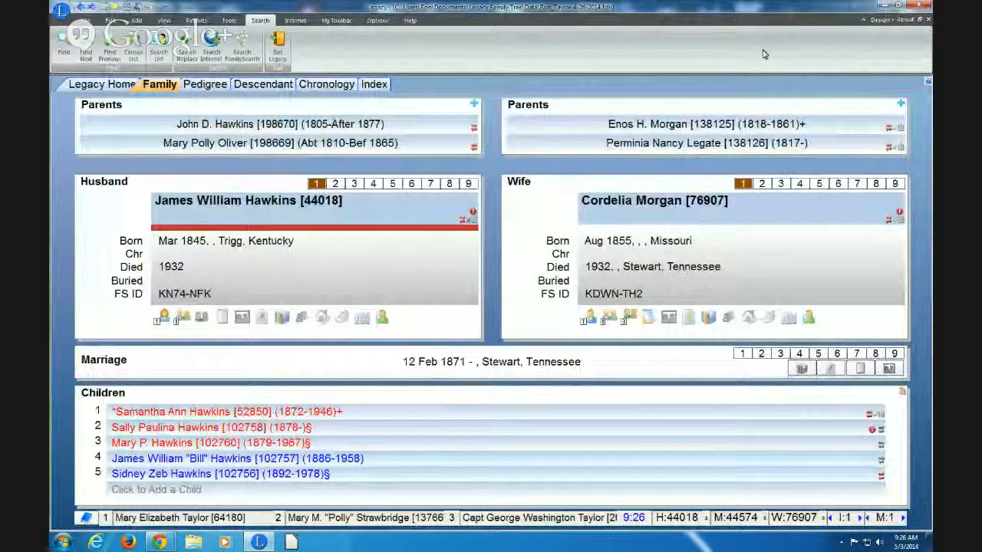
{"action": "mouse_move", "coordinate": [160, 542]}
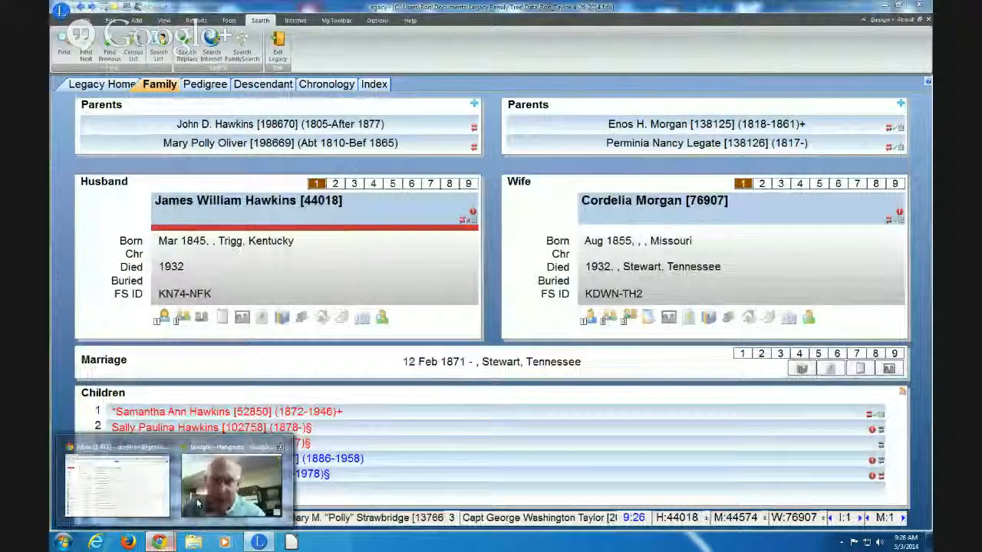
{"action": "left_click", "coordinate": [108, 491]}
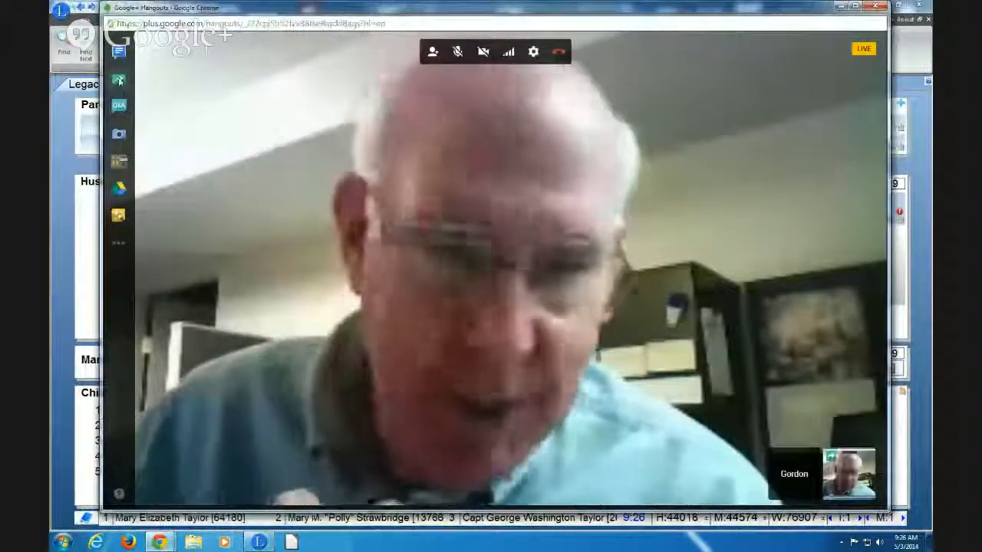